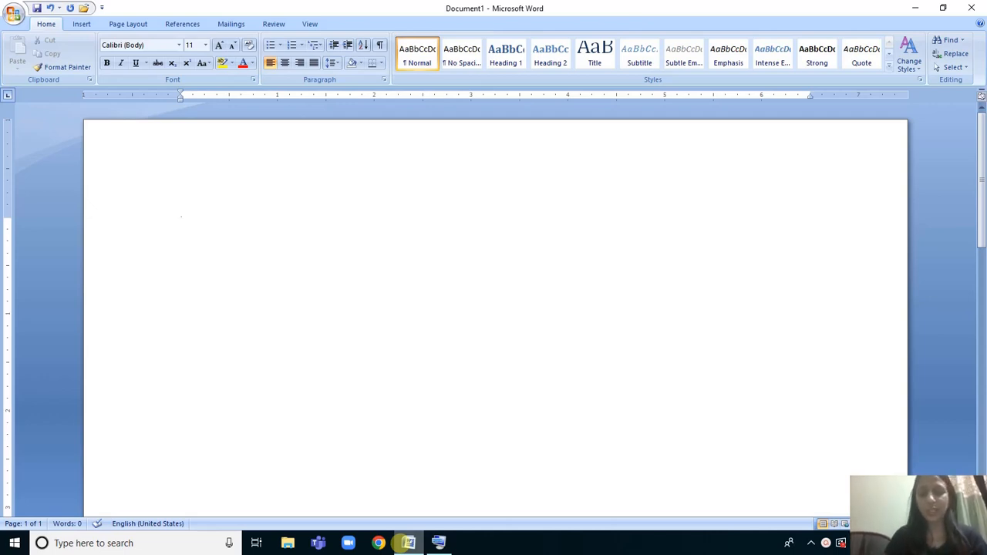
# Create a one-row table with three equal narrow columns from a text line of plus signs separated by seven hyphens.
pyautogui.write('+')
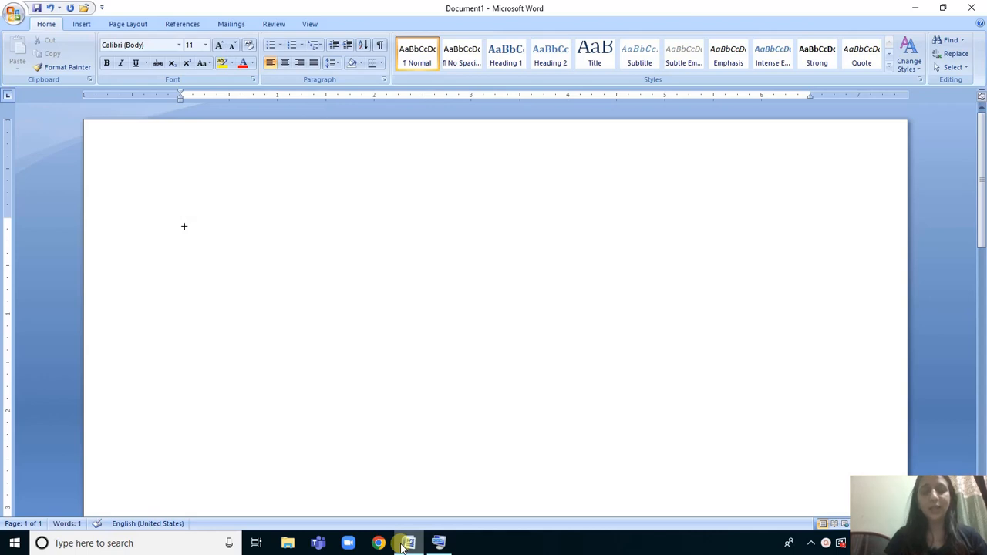
pyautogui.write('-----')
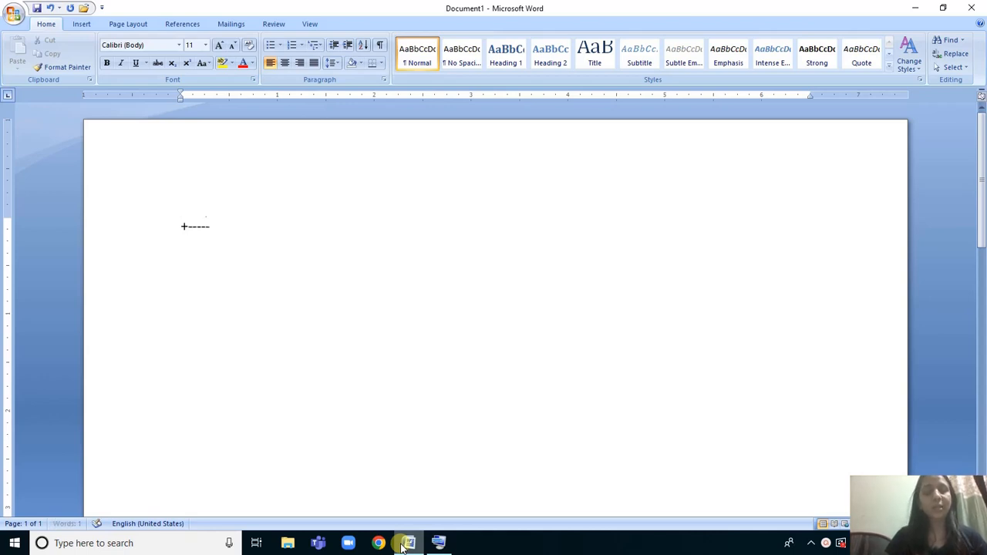
pyautogui.write('--+--')
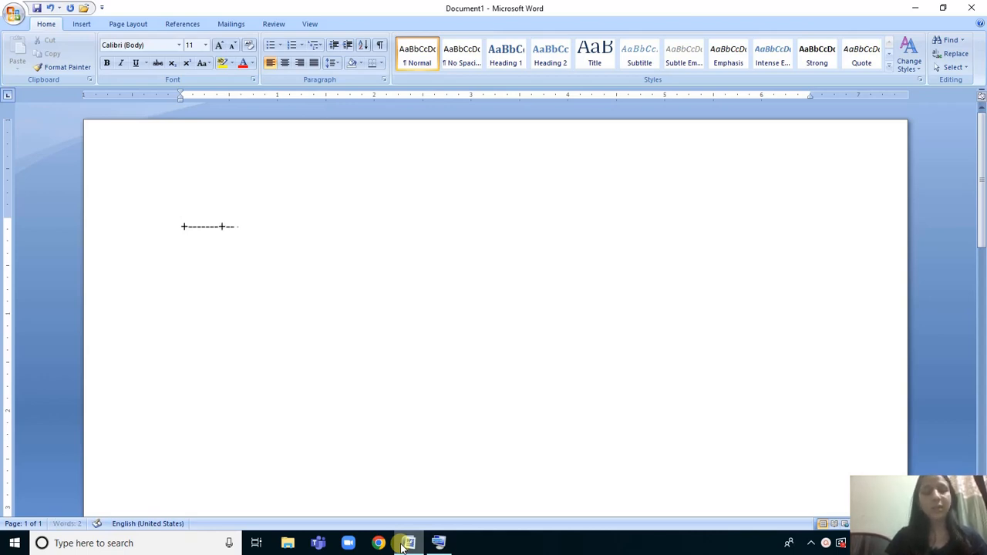
pyautogui.write('-----+-------+')
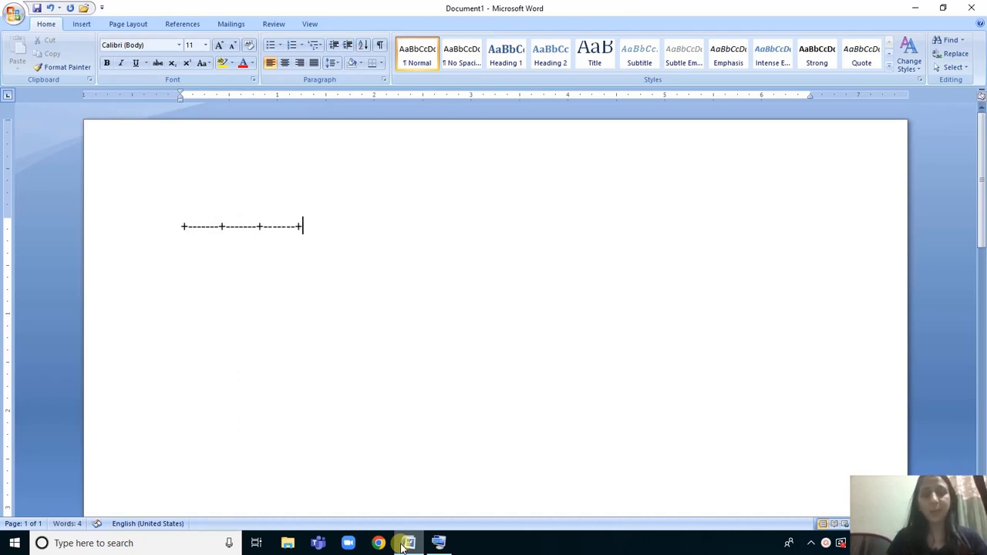
pyautogui.press('Return')
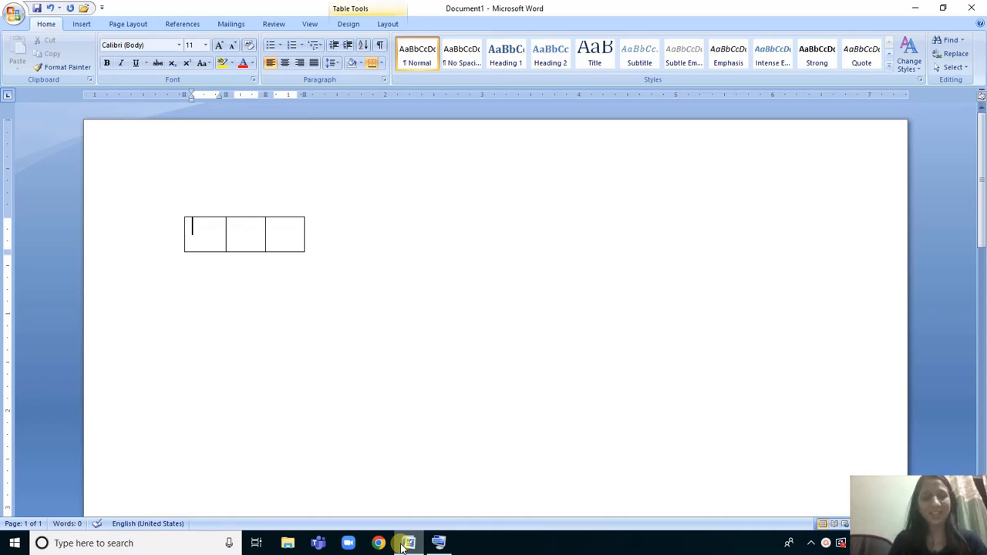
# Extend the three-column table to four rows by moving through its cells.
pyautogui.press('Tab')
pyautogui.press('Tab')
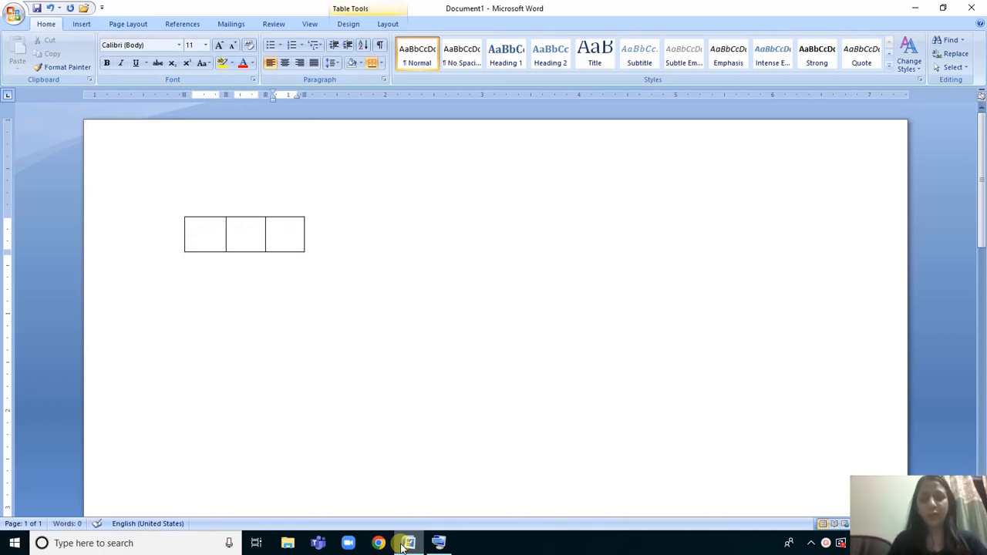
pyautogui.press('Tab')
pyautogui.press('Tab')
pyautogui.press('Tab')
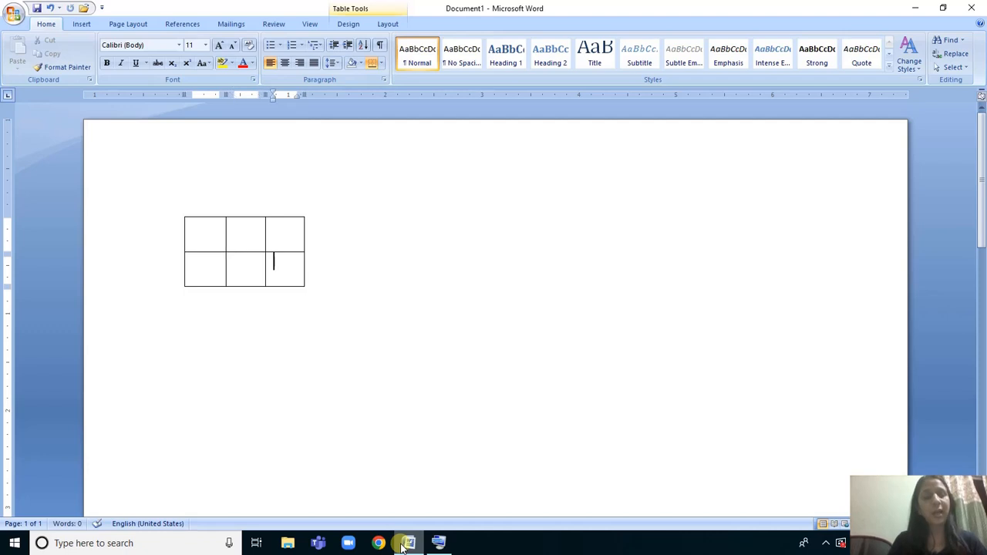
pyautogui.press('Tab')
pyautogui.press('Tab')
pyautogui.press('Tab')
pyautogui.press('Tab')
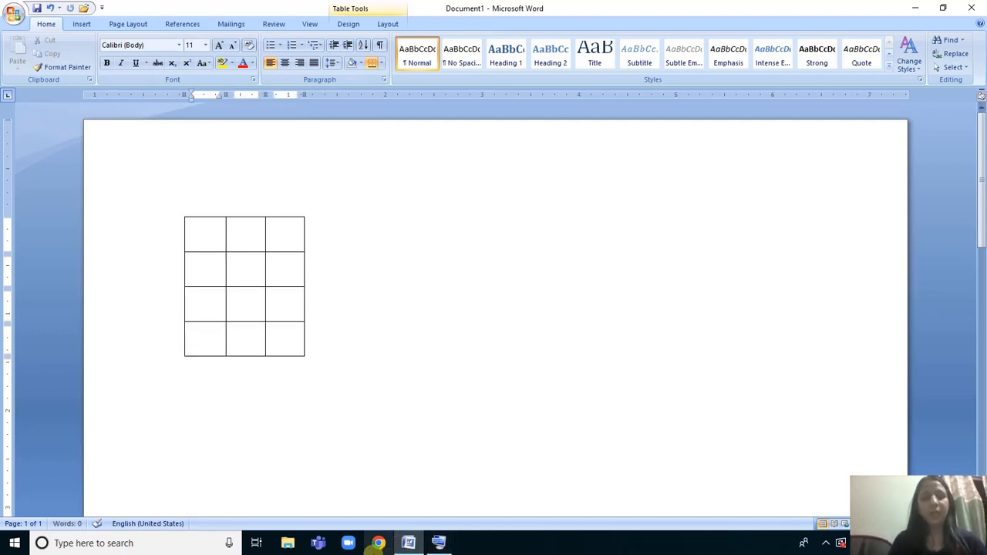
# Add an empty line below the table and enter the headings Name and Class in the first two cells of its top row.
pyautogui.click(210, 392)
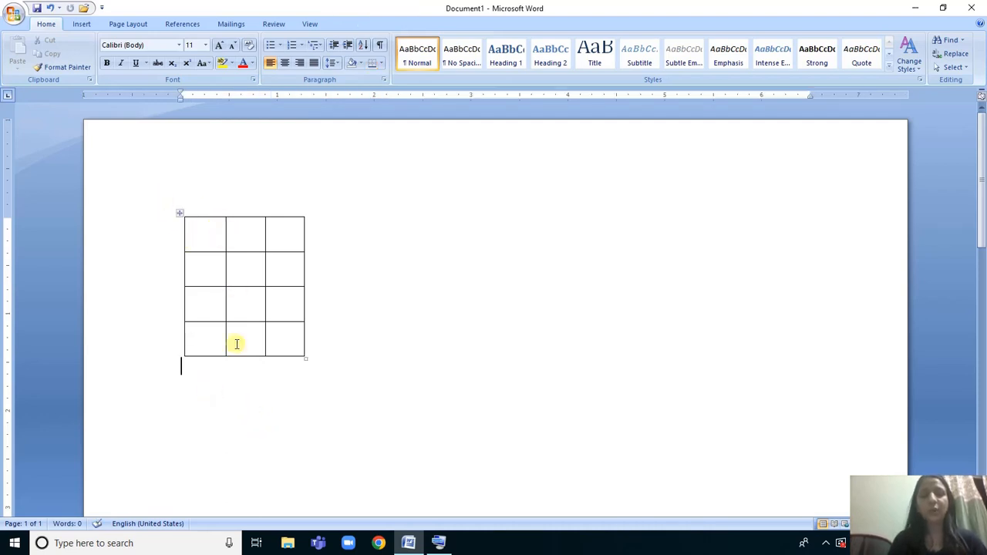
pyautogui.doubleClick(210, 394)
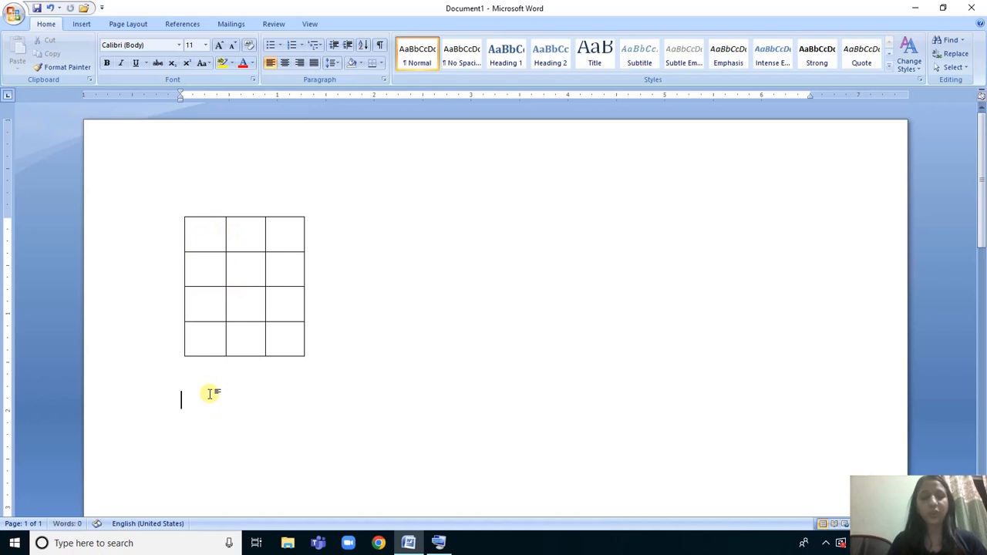
pyautogui.click(199, 238)
pyautogui.write('Name')
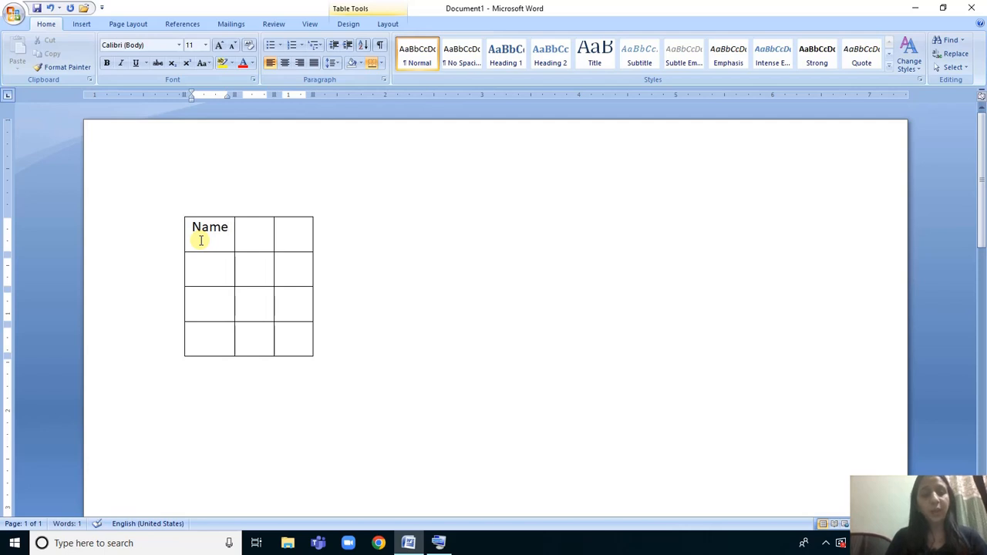
pyautogui.press('Tab')
pyautogui.write('Class')
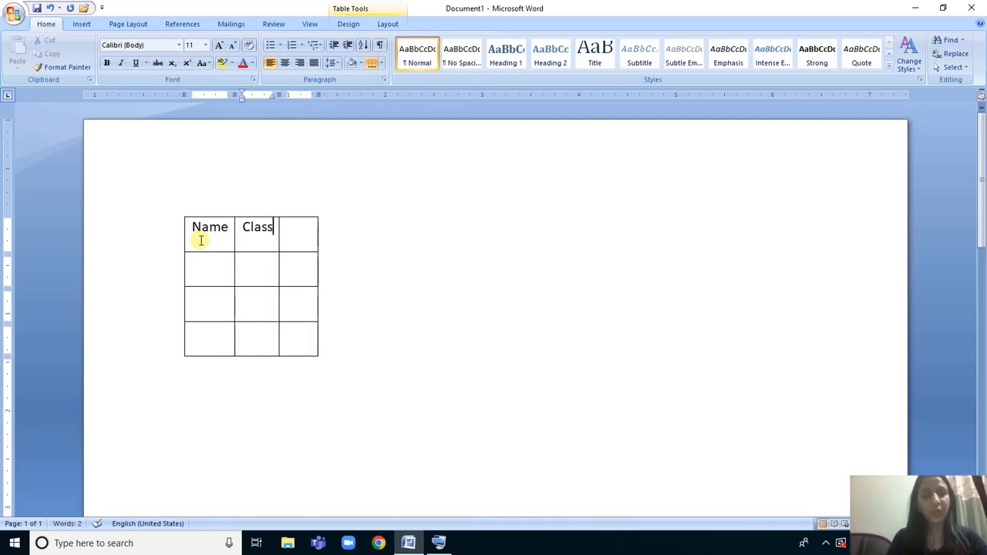
# Create a second one-row table below the first from plus signs and hyphens, with three columns of decreasing width.
pyautogui.click(224, 398)
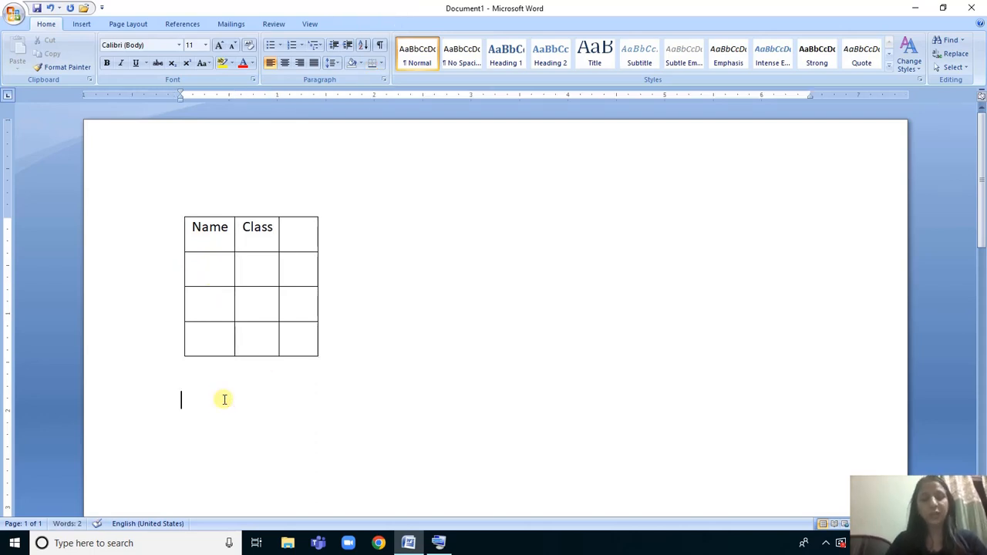
pyautogui.write('+')
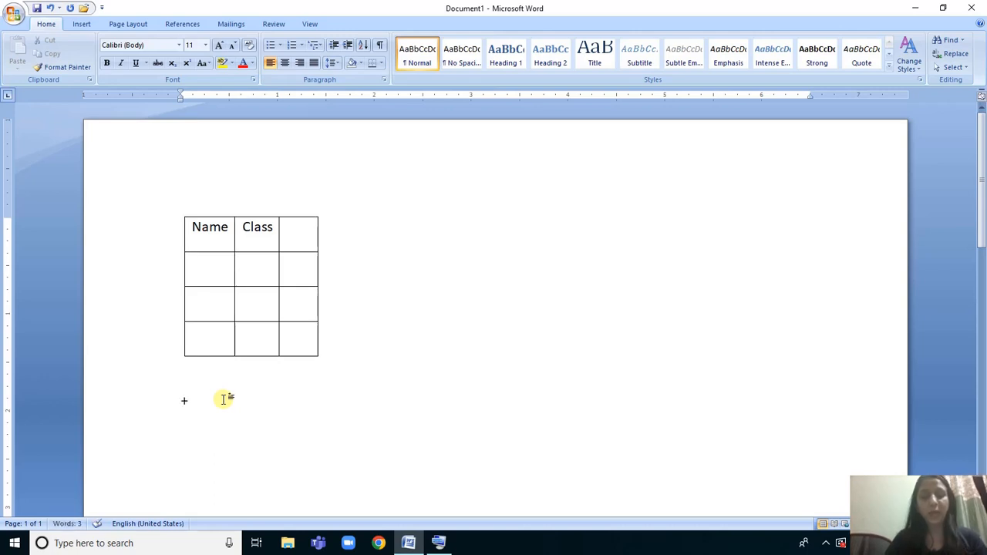
pyautogui.write('------------')
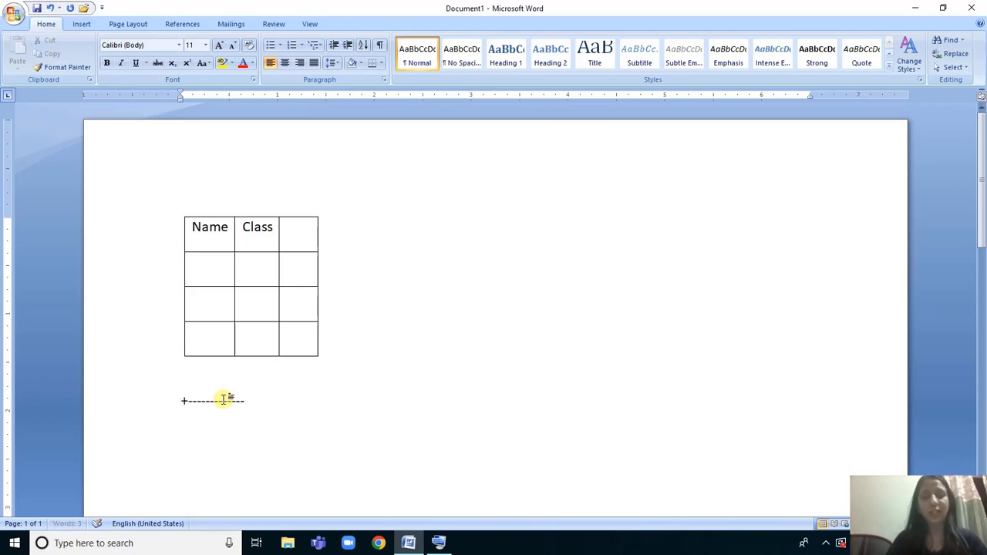
pyautogui.write('--------')
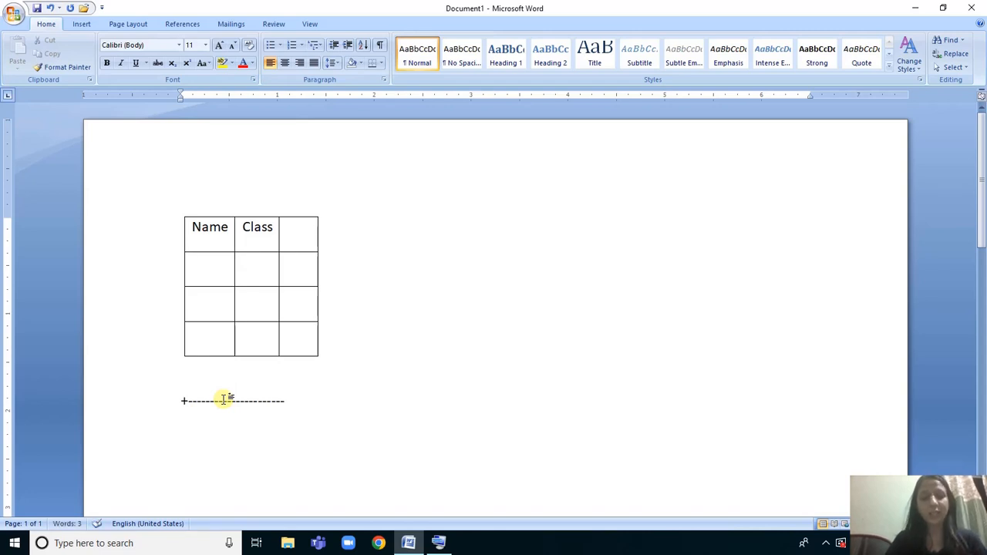
pyautogui.write('-+')
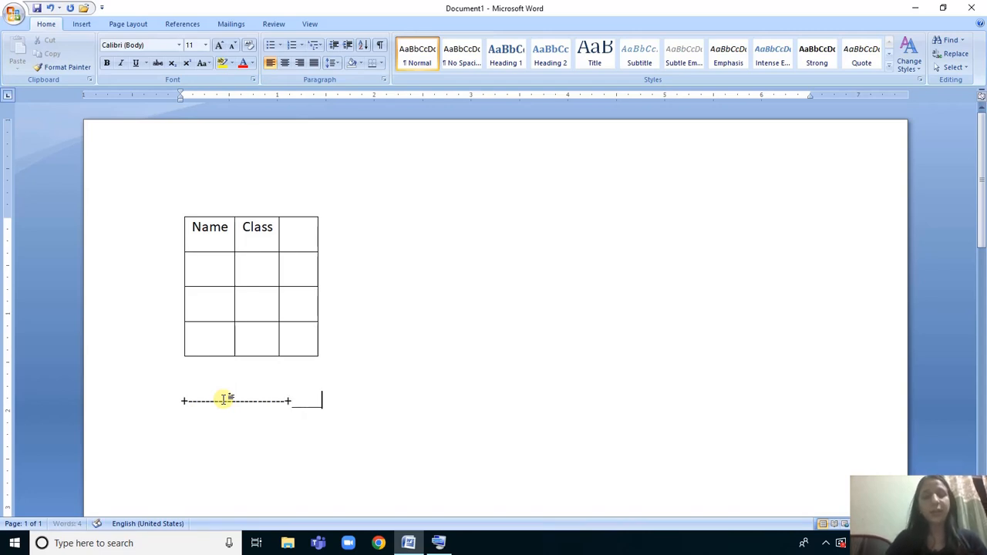
pyautogui.write('-----------')
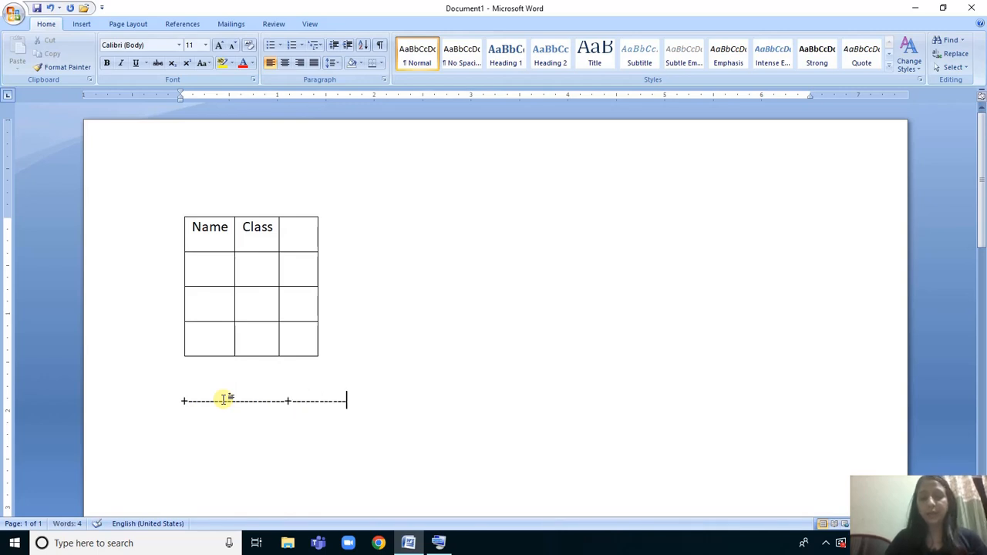
pyautogui.write('-+---------')
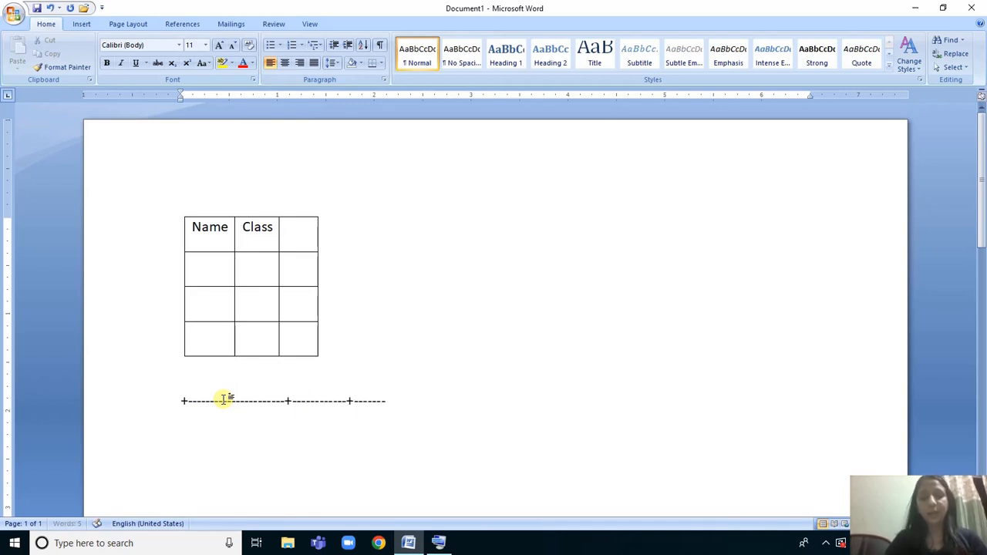
pyautogui.write('+')
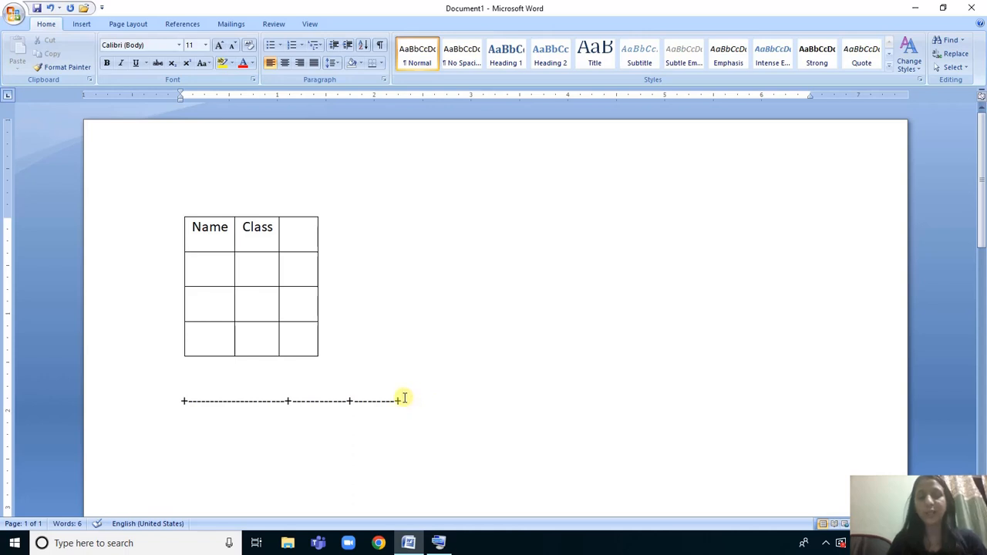
pyautogui.press('Return')
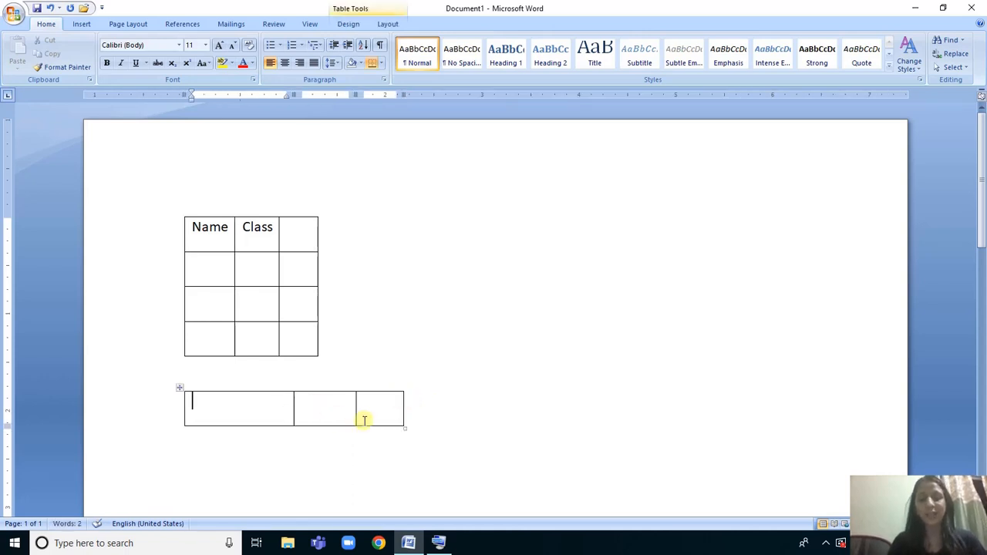
# Insert a thick dotted horizontal line below the second table from three asterisks.
pyautogui.click(240, 438)
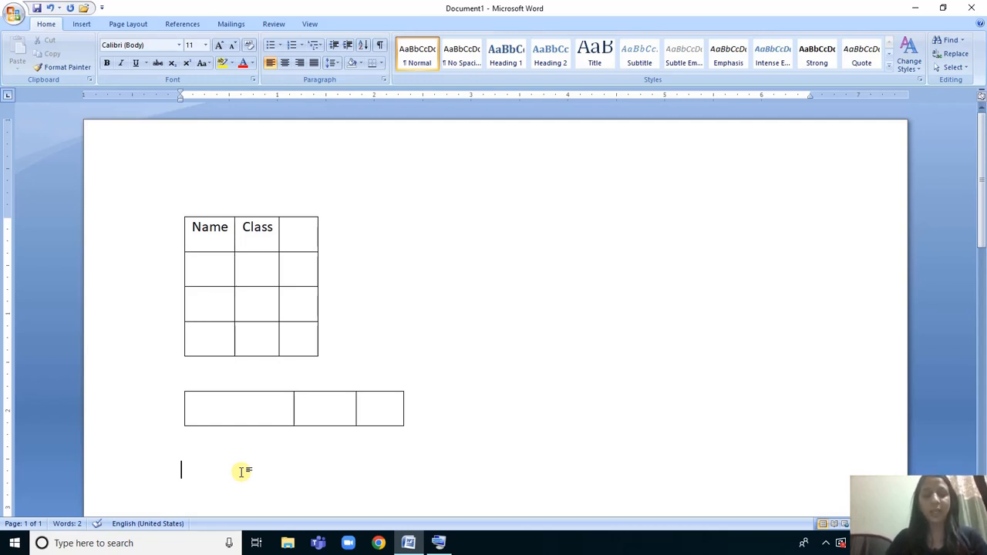
pyautogui.write('***')
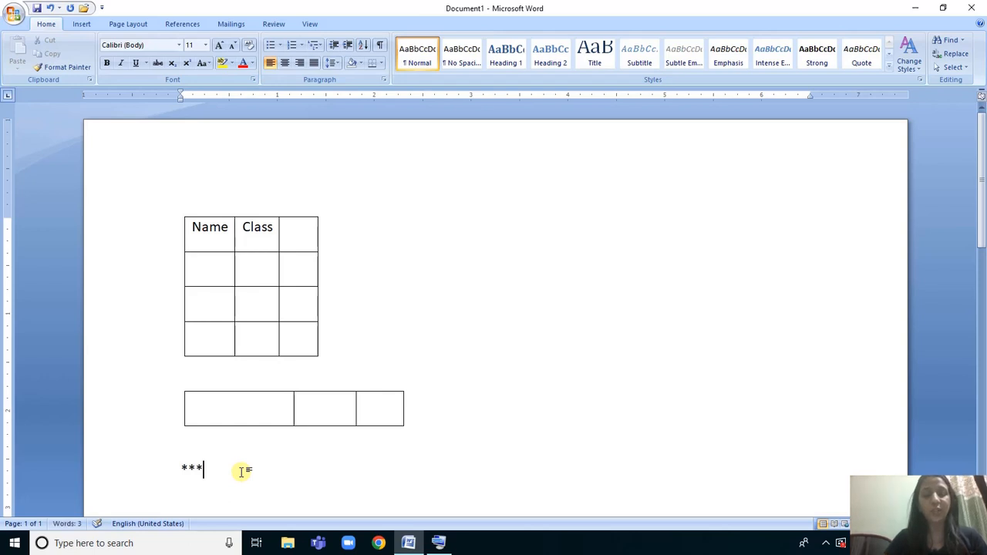
pyautogui.press('Return')
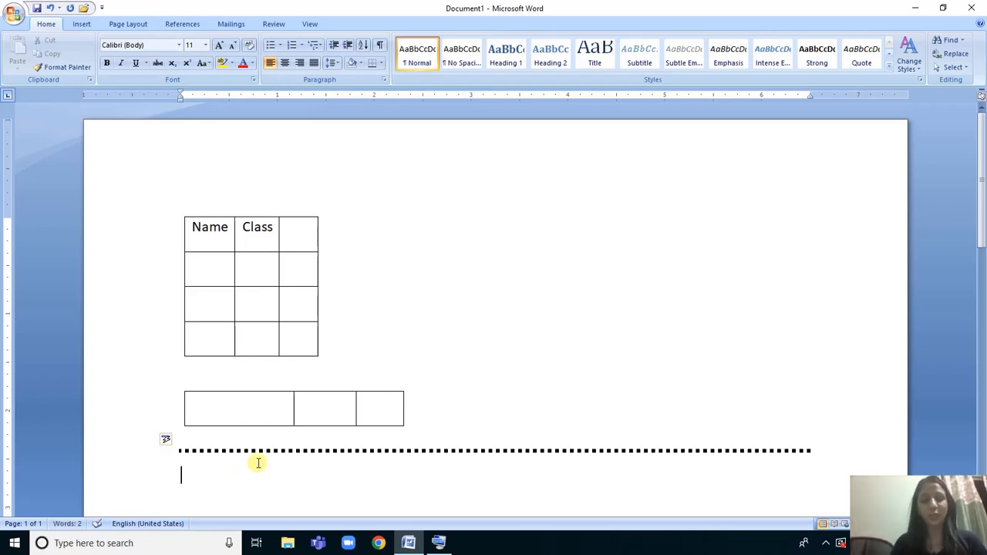
# Look at the symbols on the On-Screen Keyboard, and insert a double horizontal line below the dotted one from three equals signs.
pyautogui.click(437, 545)
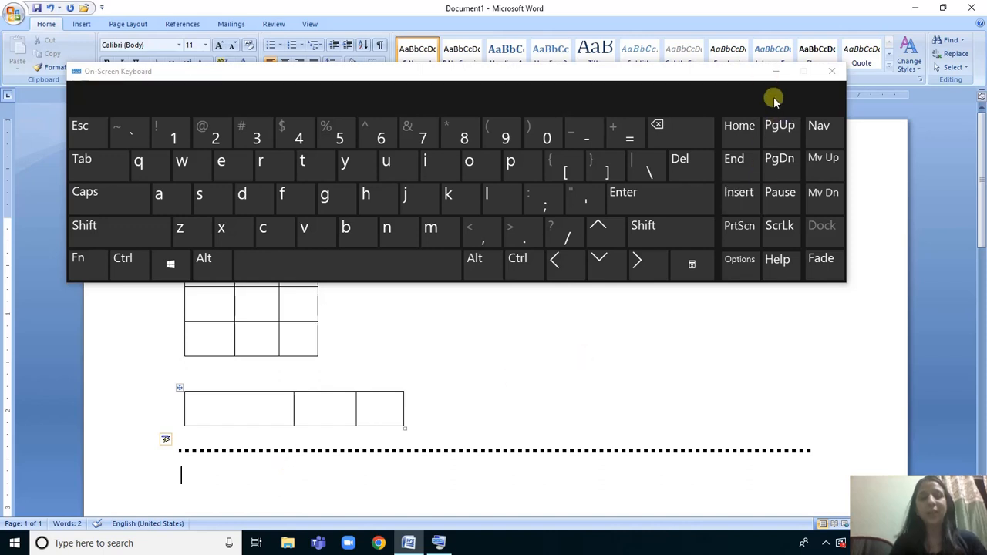
pyautogui.click(776, 73)
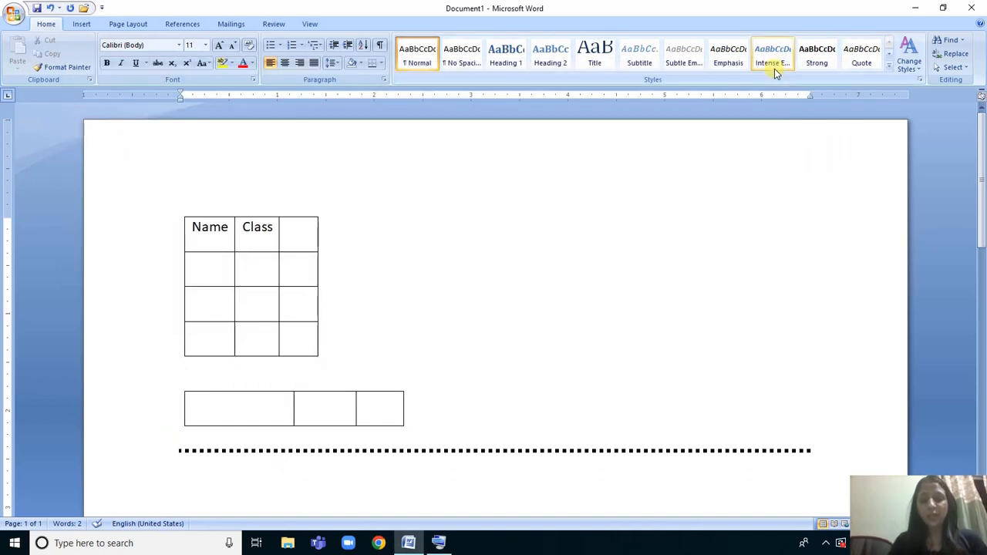
pyautogui.write('===')
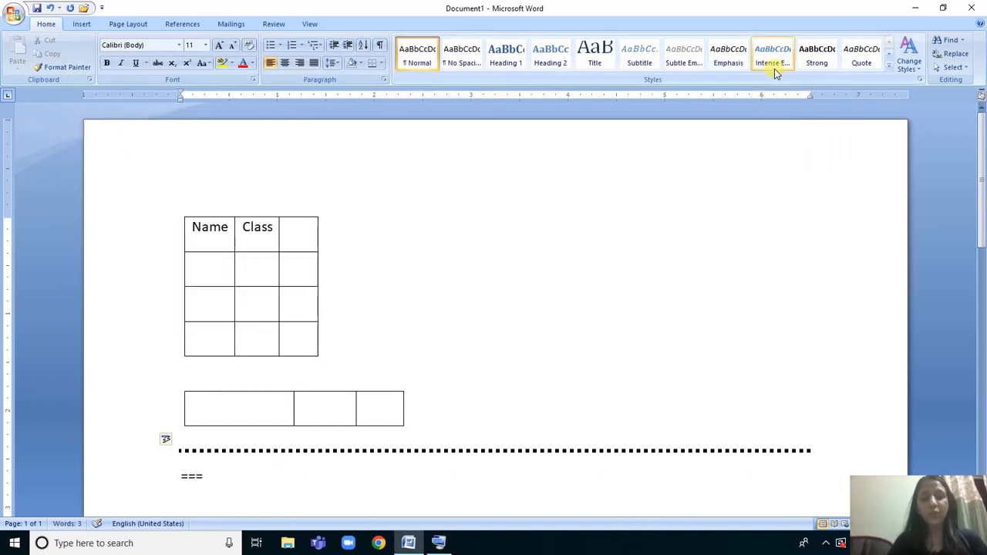
pyautogui.press('Return')
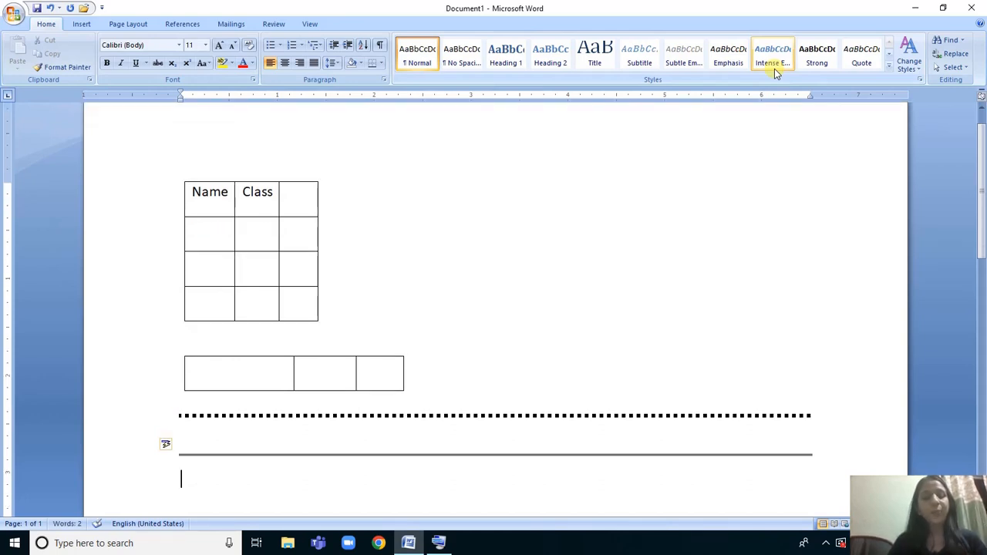
# Insert a thin single horizontal line from three hyphens and, below it, a triple line with a thick centre from three hash signs.
pyautogui.write('---')
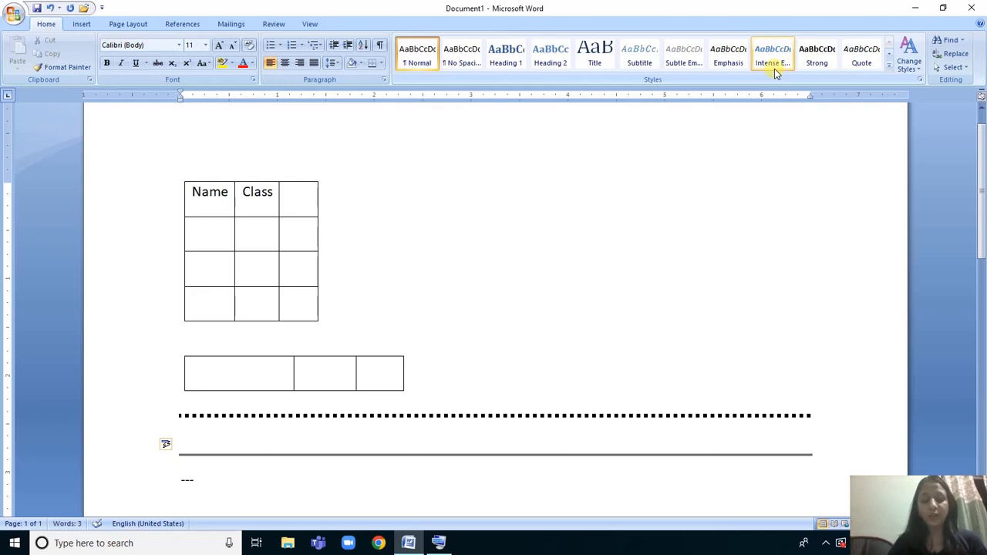
pyautogui.press('Return')
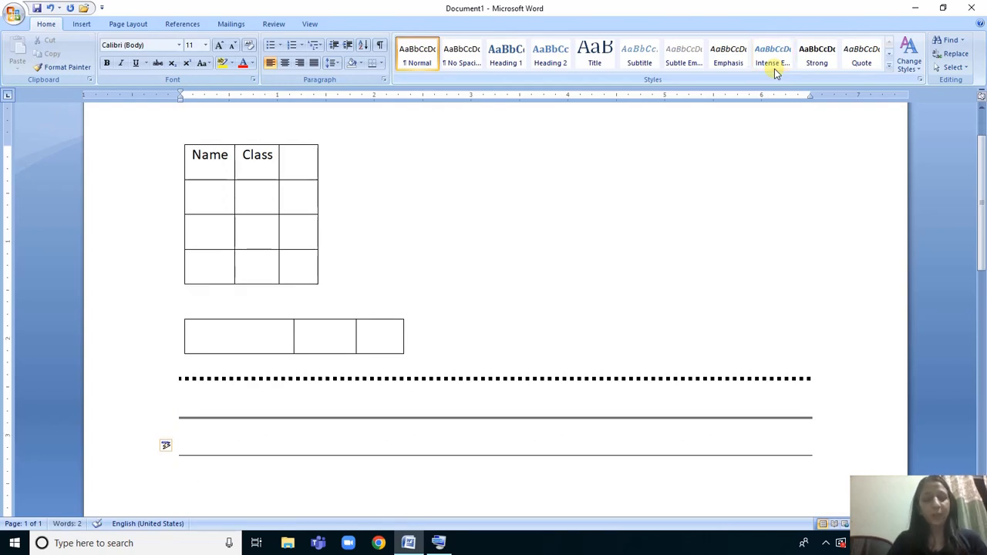
pyautogui.write('###')
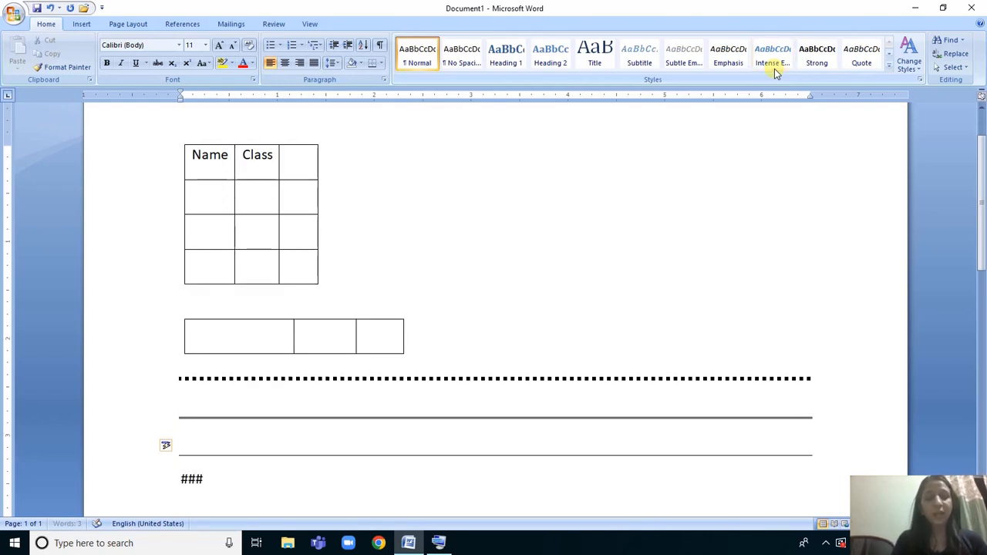
pyautogui.press('Return')
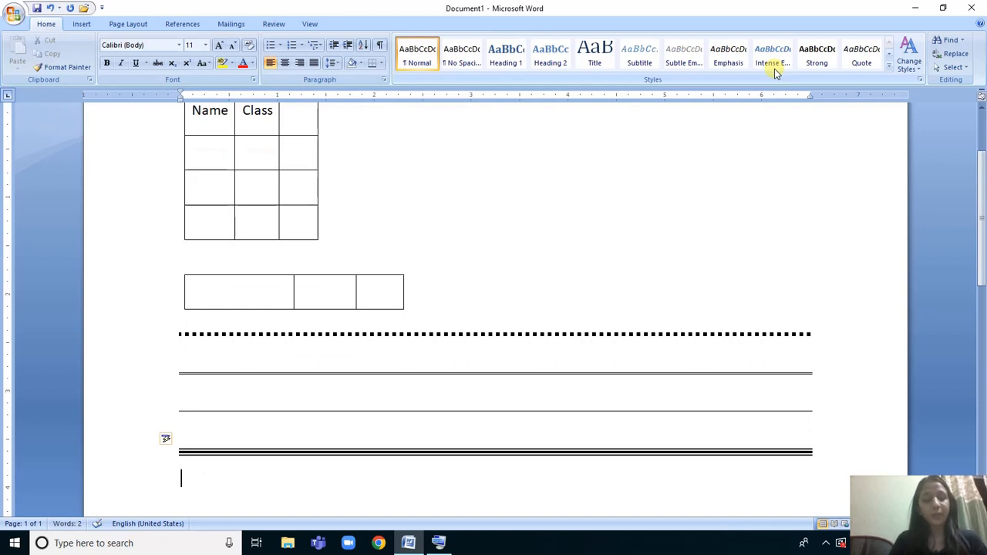
# Insert a wavy horizontal line below the triple line from three tildes, and bring up the On-Screen Keyboard.
pyautogui.write('~~~')
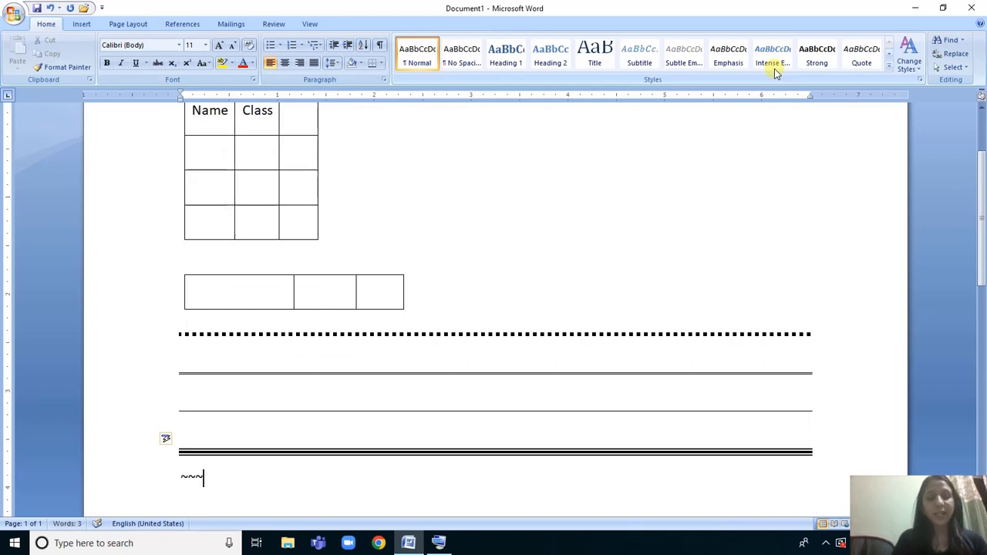
pyautogui.press('Return')
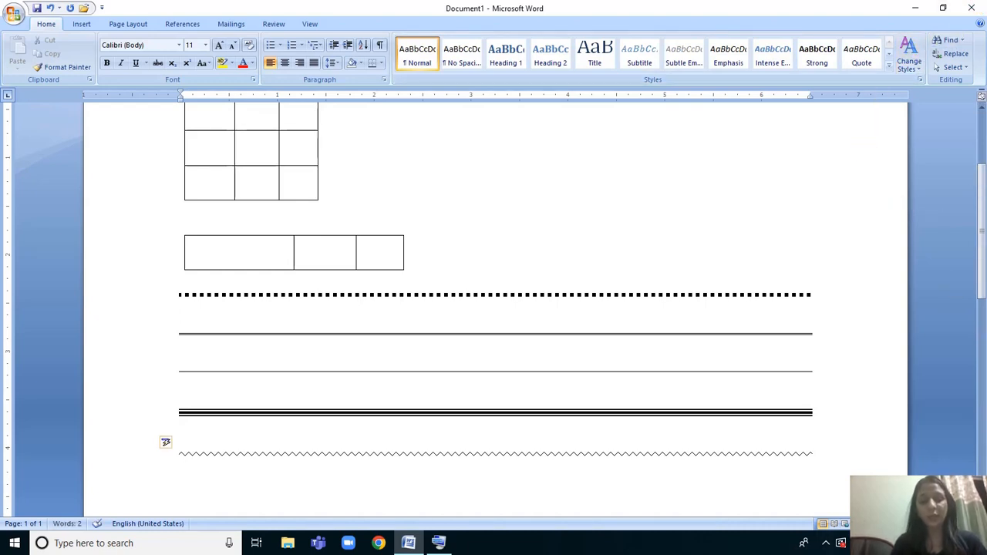
pyautogui.click(440, 545)
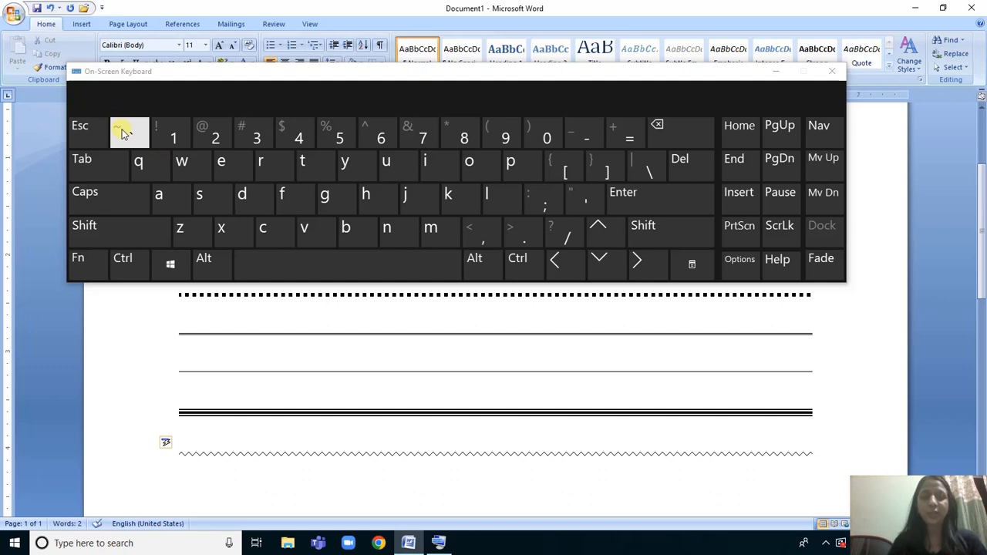
# Hide the On-Screen Keyboard, and insert a thick right arrow from ==> with a thick left arrow on the line below it.
pyautogui.click(777, 73)
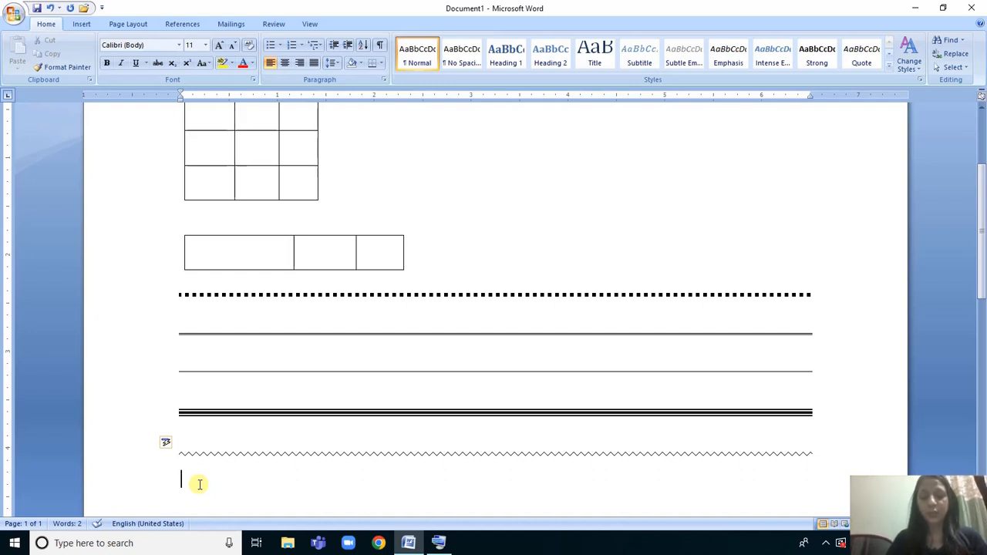
pyautogui.write('==')
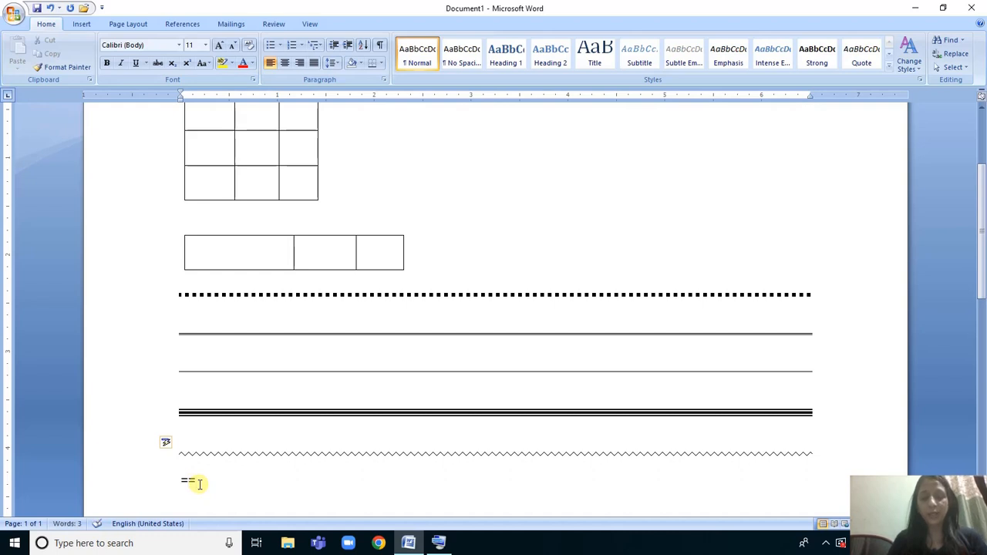
pyautogui.write('>')
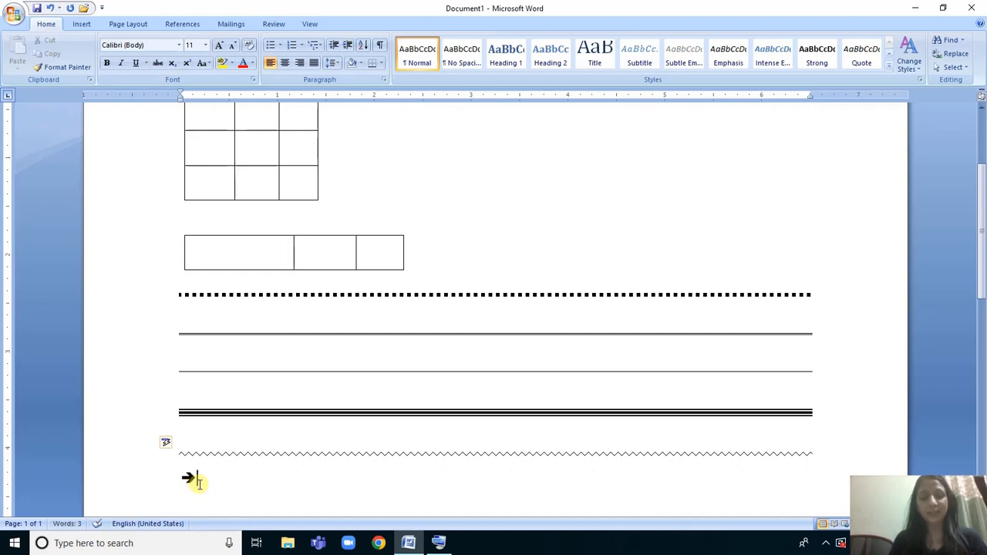
pyautogui.press('Return')
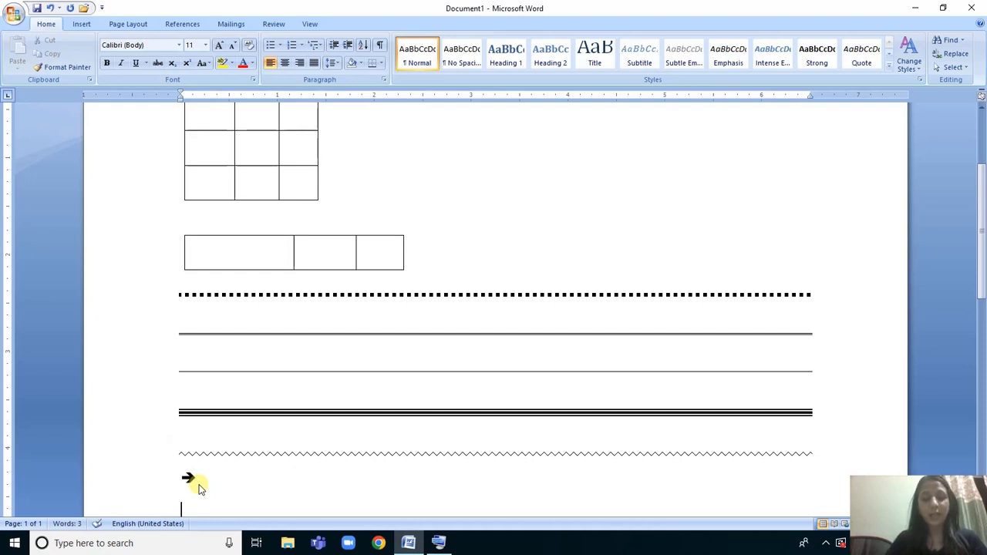
pyautogui.write('<--')
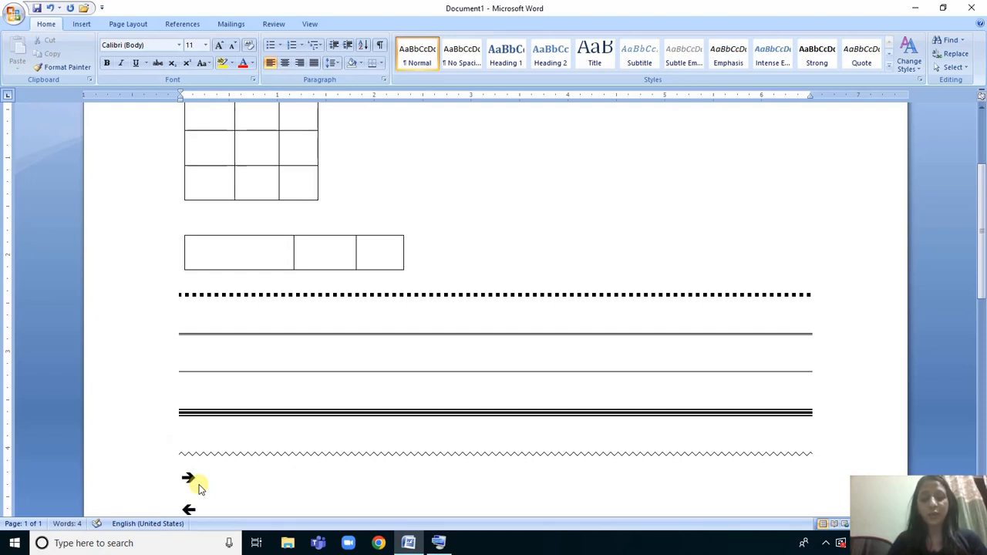
pyautogui.press('Return')
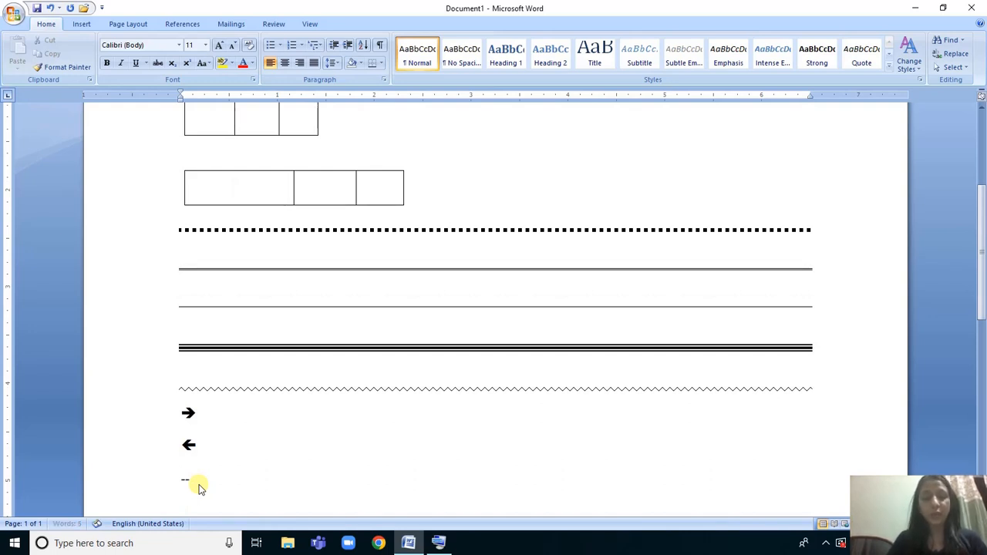
# Insert a thin right arrow from --> below the thick arrows, and a thin left arrow on the line below it.
pyautogui.write('-->')
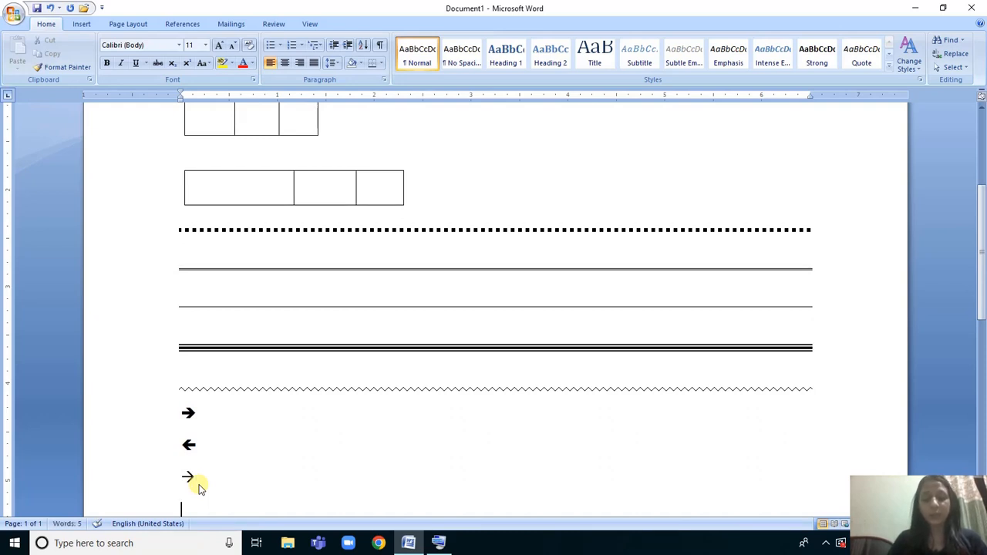
pyautogui.write('<')
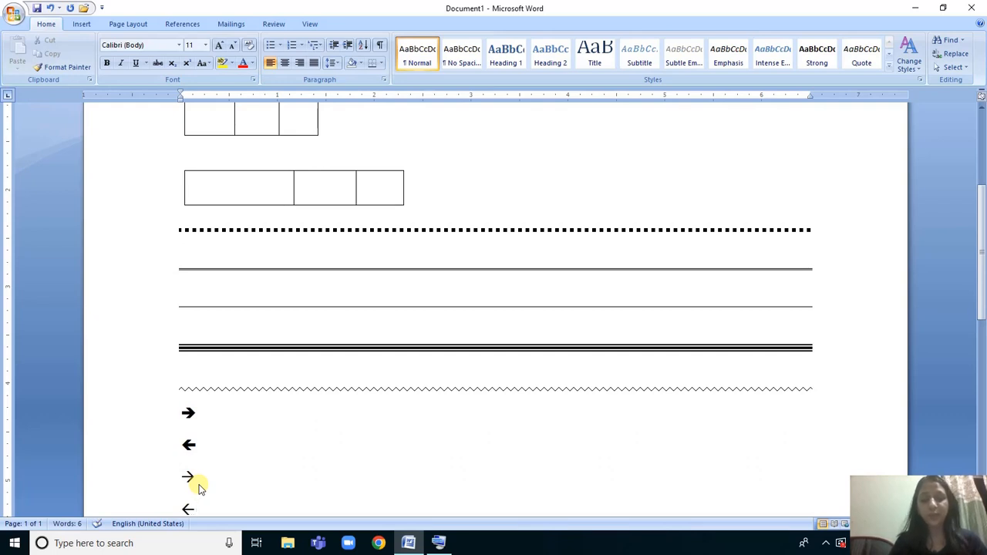
pyautogui.press('Return')
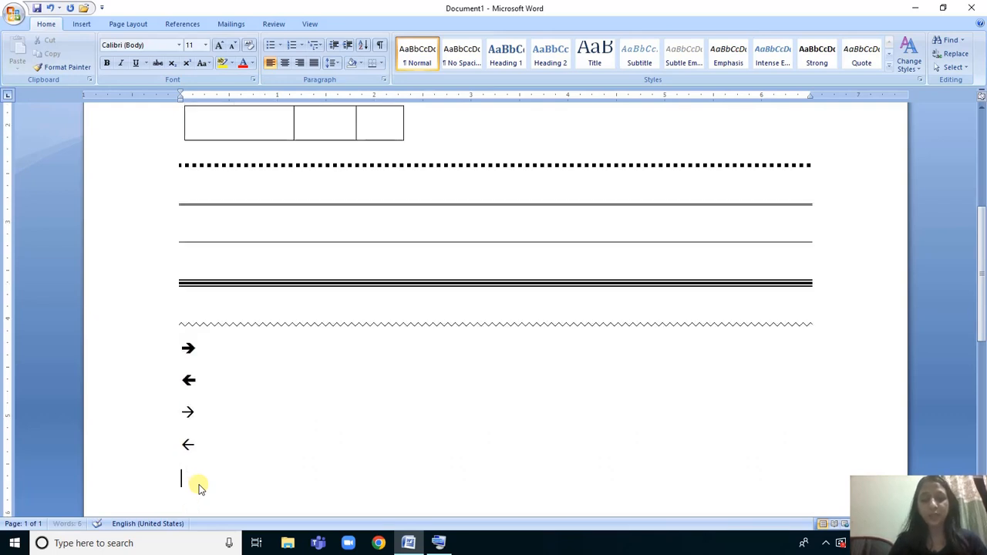
# Look up the needed symbols on the On-Screen Keyboard, and insert a smiling face from :) below the thin left arrow.
pyautogui.click(438, 543)
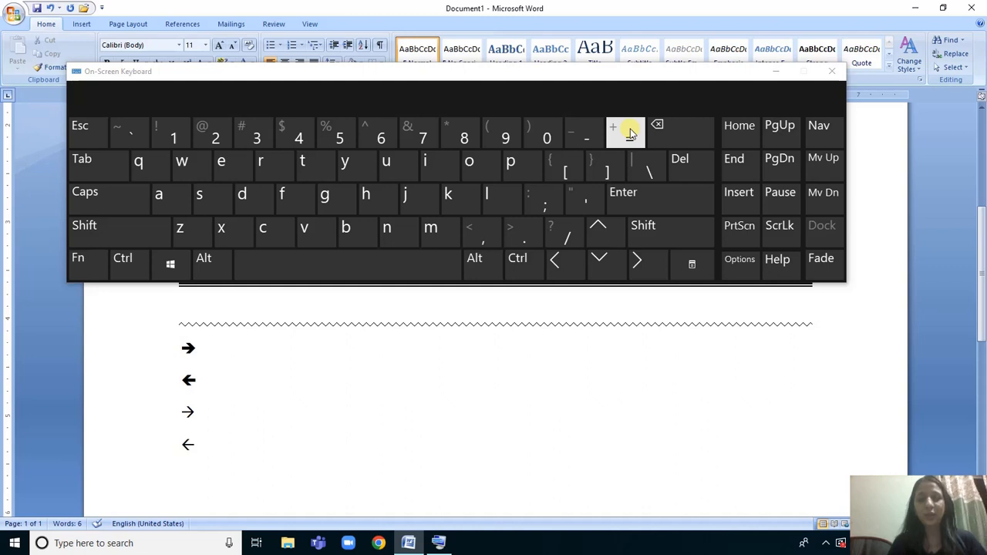
pyautogui.click(775, 71)
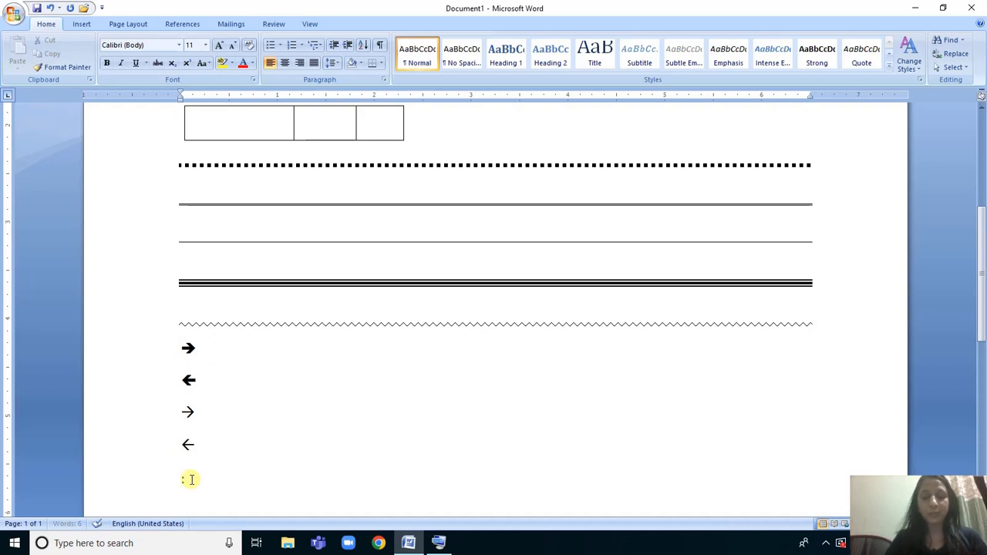
pyautogui.click(441, 541)
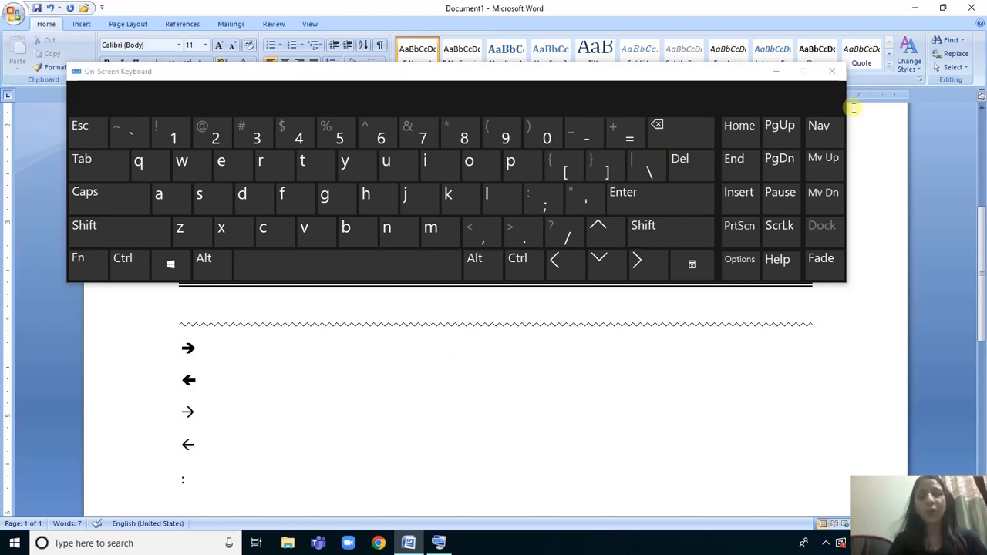
pyautogui.click(776, 71)
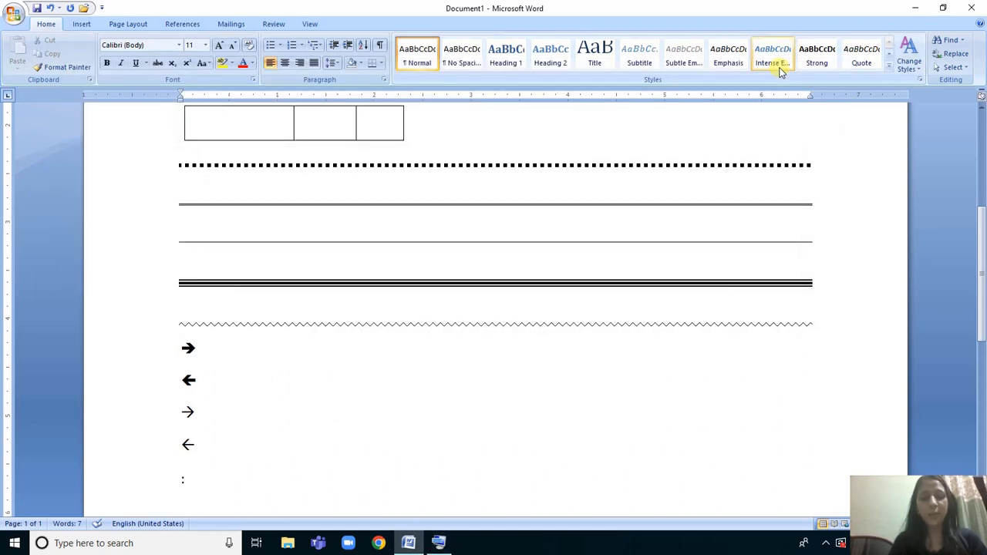
pyautogui.write(')')
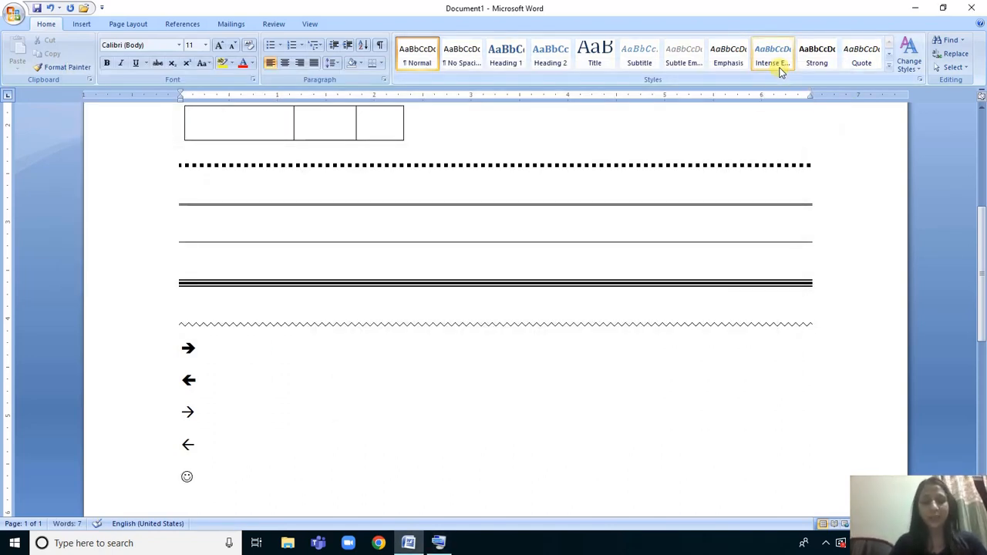
pyautogui.press('Return')
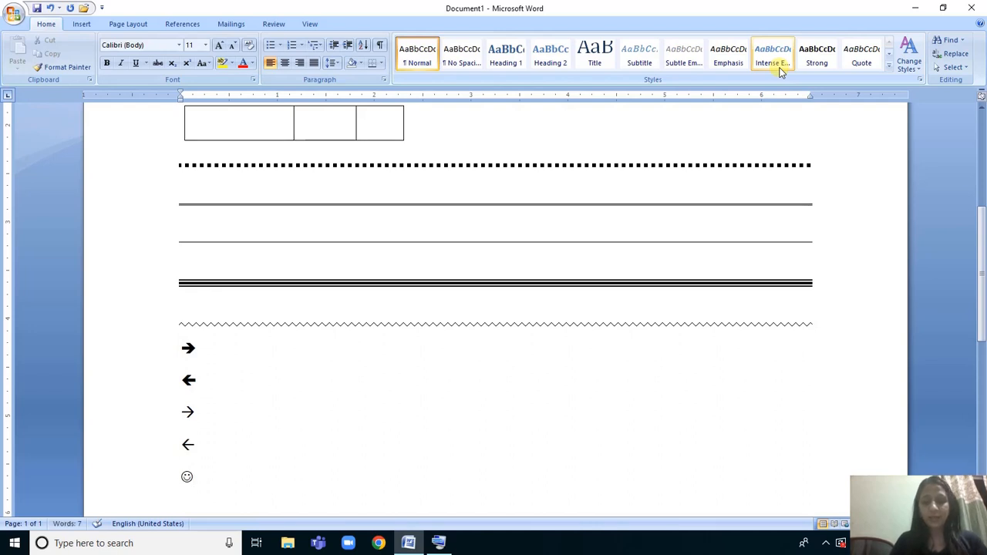
# Insert a frowning face from :( below the smiling face, and start a new line.
pyautogui.write(':(')
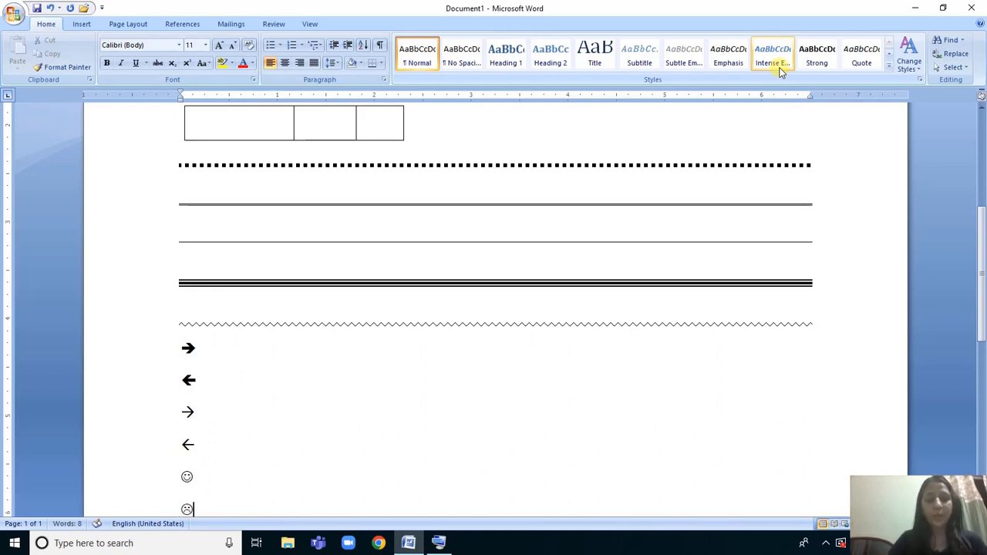
pyautogui.press('Return')
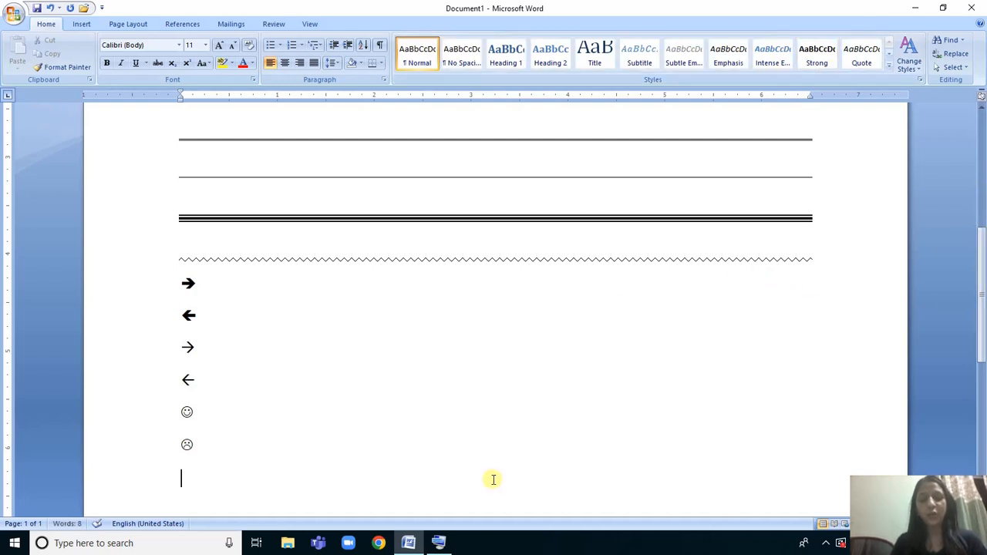
pyautogui.click(442, 545)
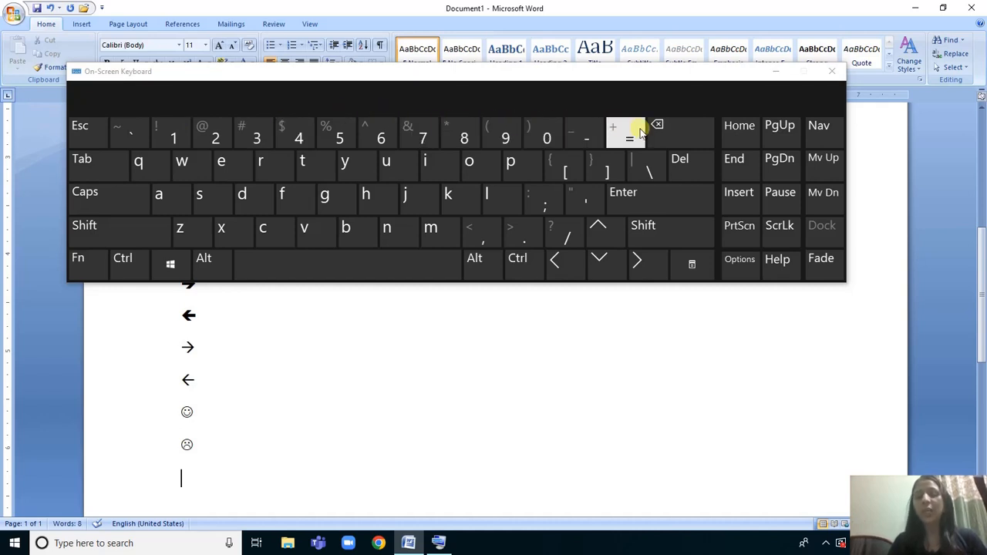
pyautogui.click(637, 204)
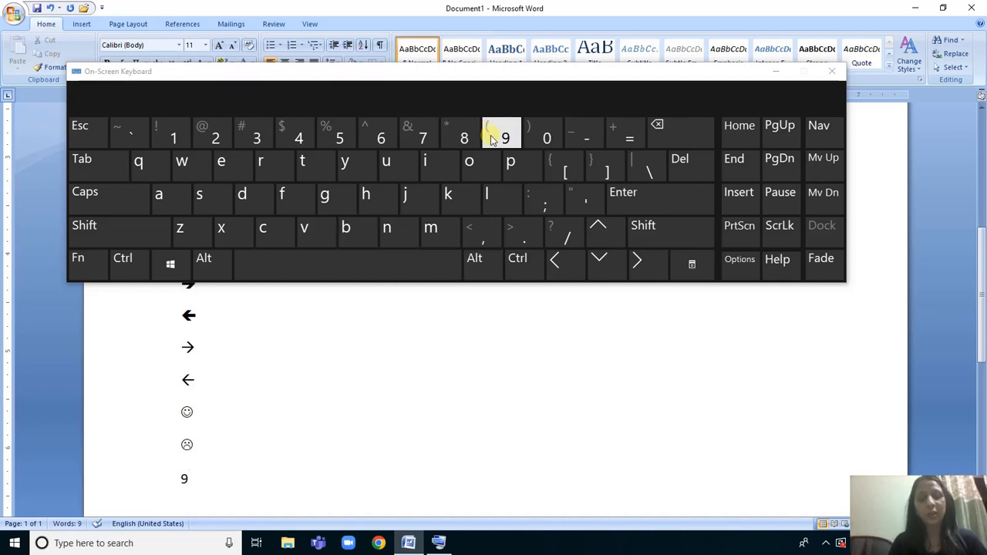
pyautogui.write('(')
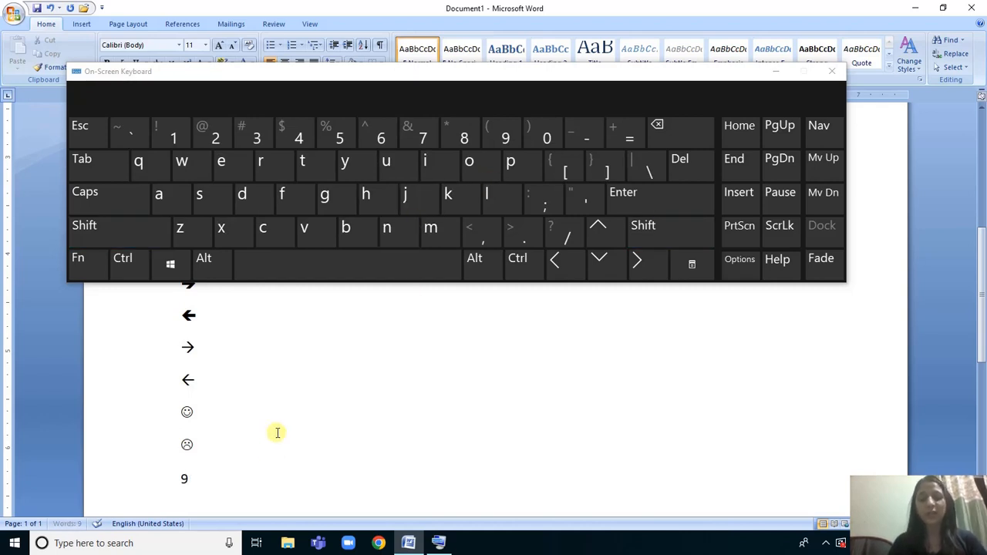
pyautogui.click(777, 72)
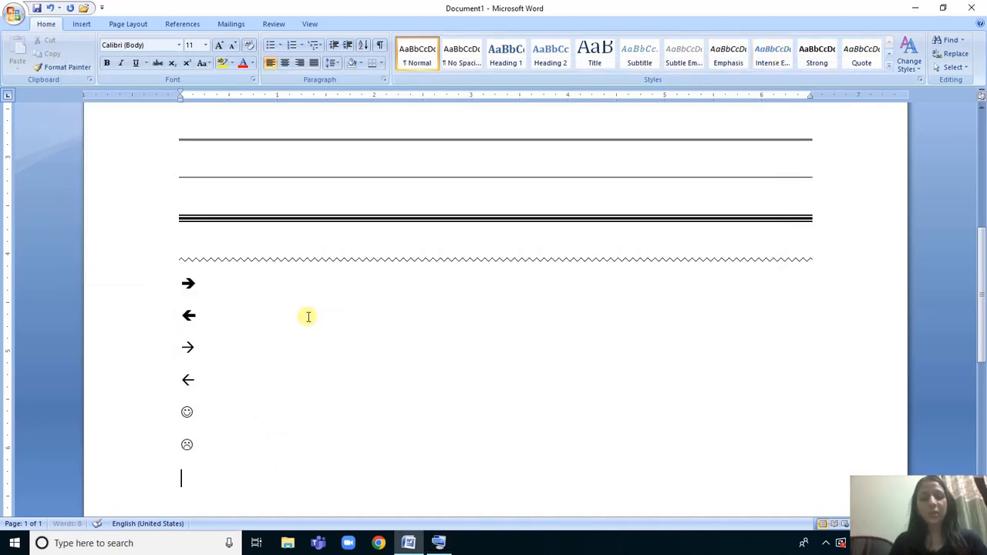
pyautogui.click(254, 359)
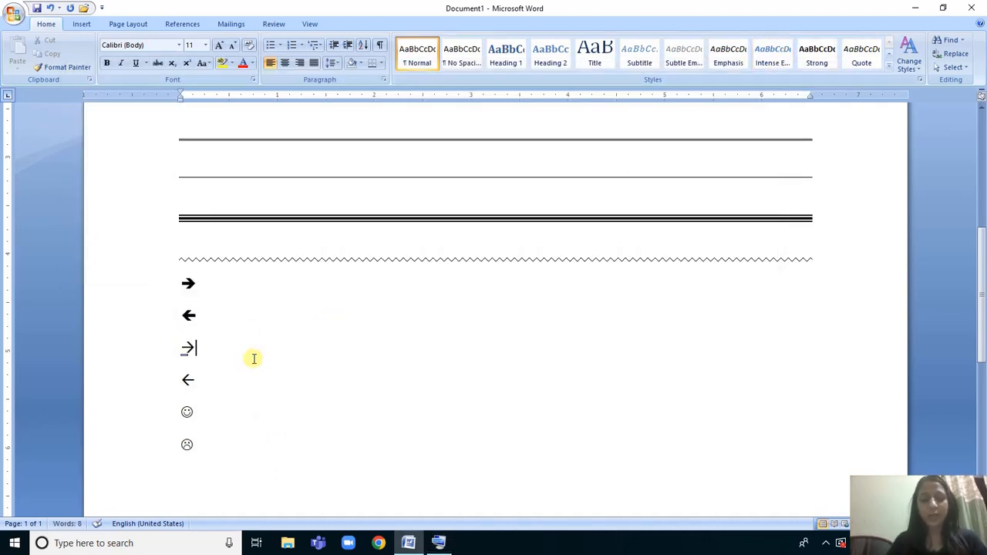
pyautogui.write(':')
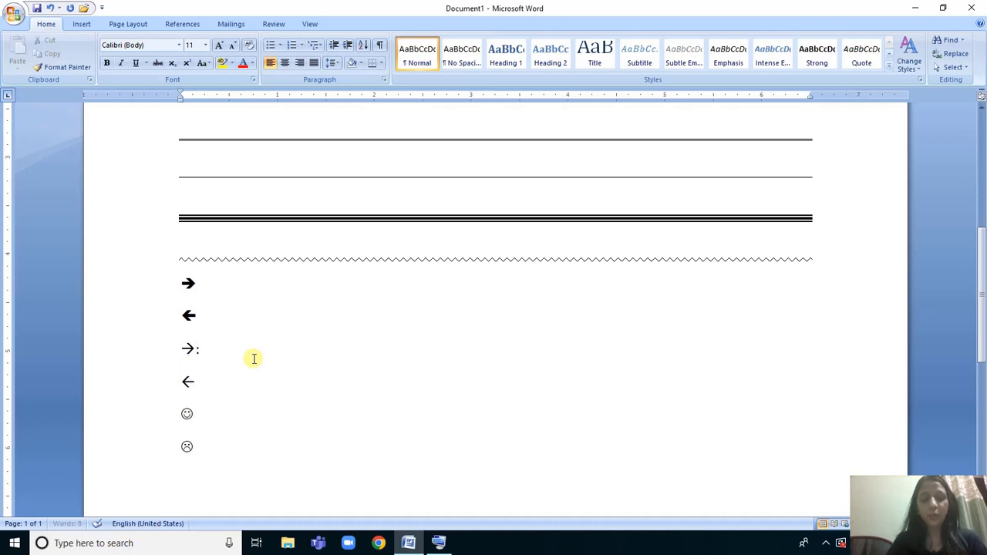
pyautogui.press('BackSpace')
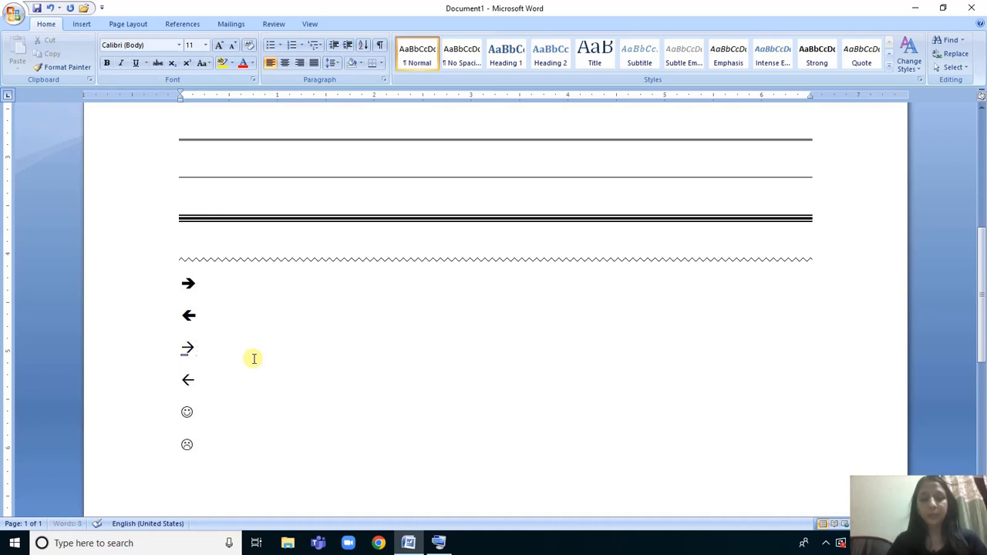
# Insert a neutral face below the frowning face, and add the ordinal 1st with a superscript suffix on the next line.
pyautogui.click(196, 479)
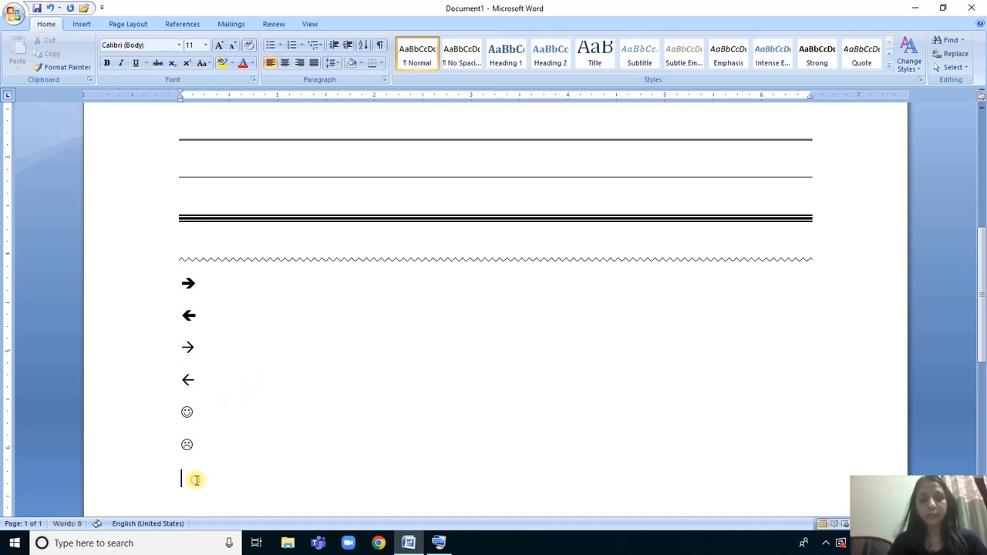
pyautogui.write(':')
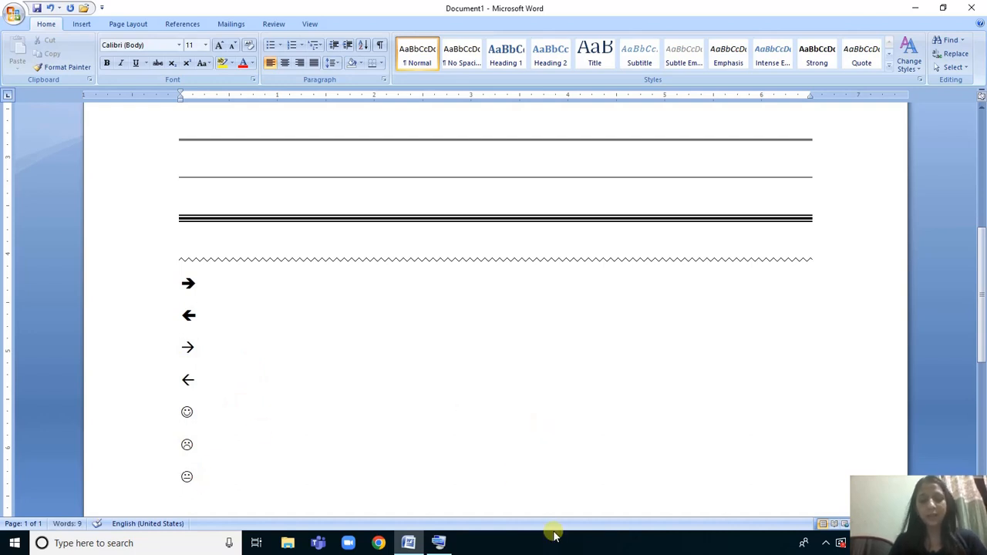
pyautogui.click(436, 539)
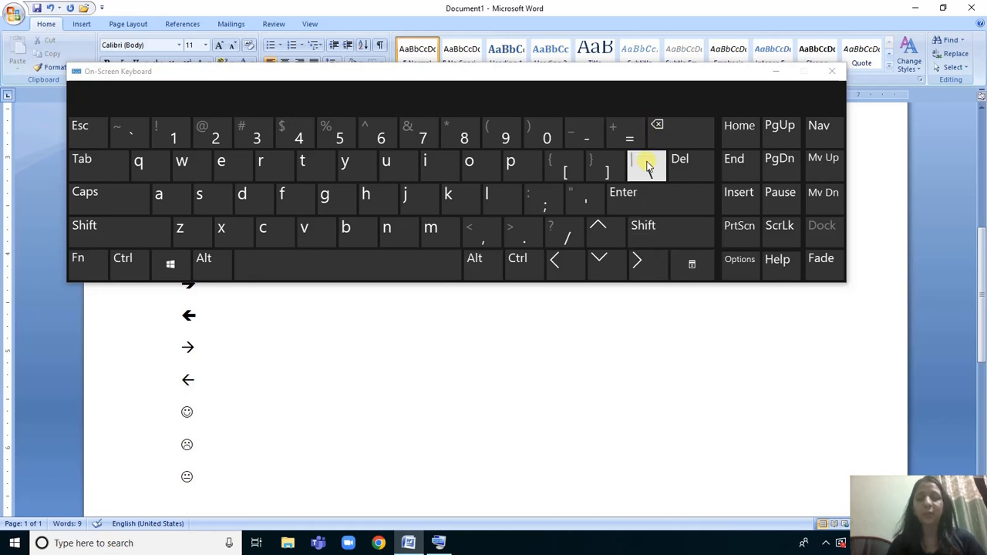
pyautogui.click(776, 74)
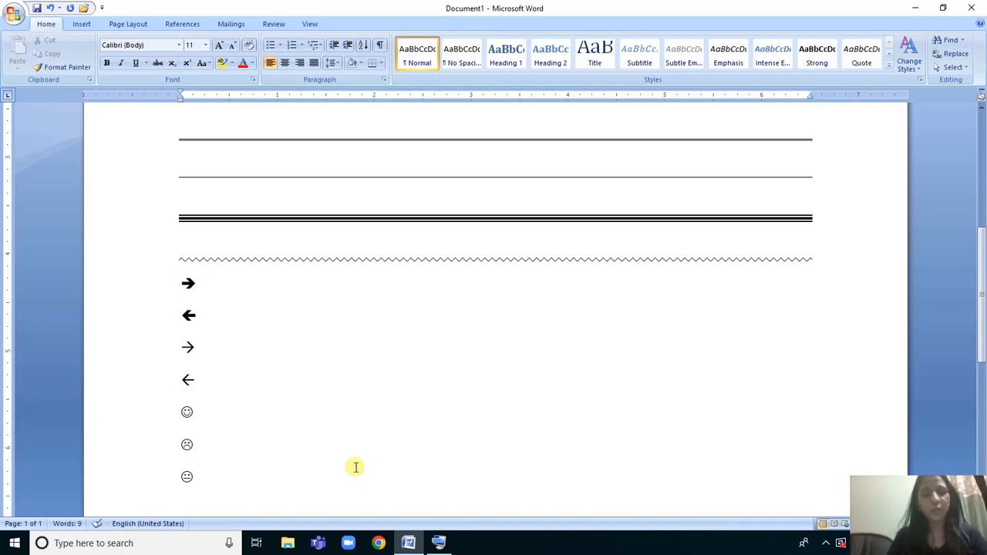
pyautogui.write('1')
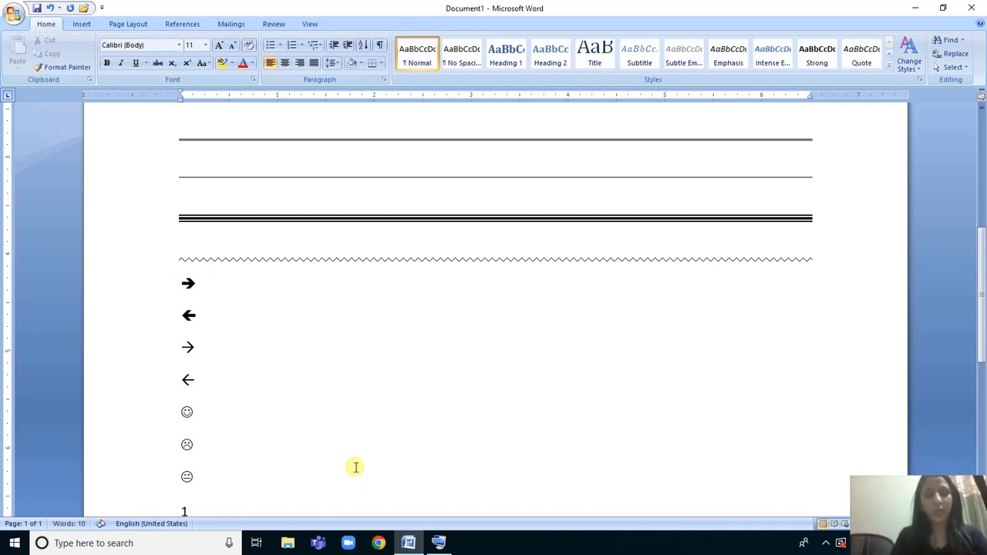
pyautogui.write('st')
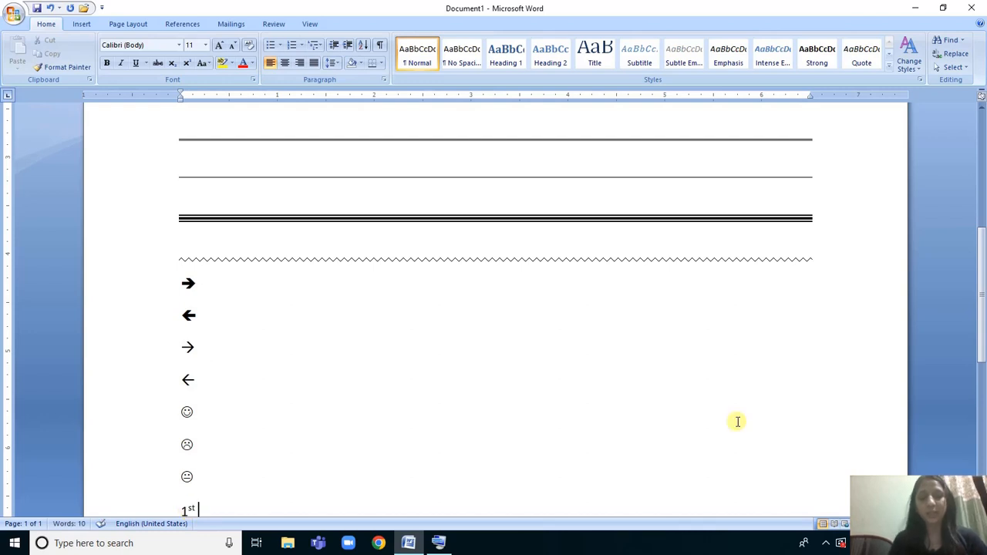
# Increase the font size of the whole document to 20, and check the enlarged symbols at its end.
pyautogui.moveTo(984, 313); pyautogui.dragTo(984, 328)
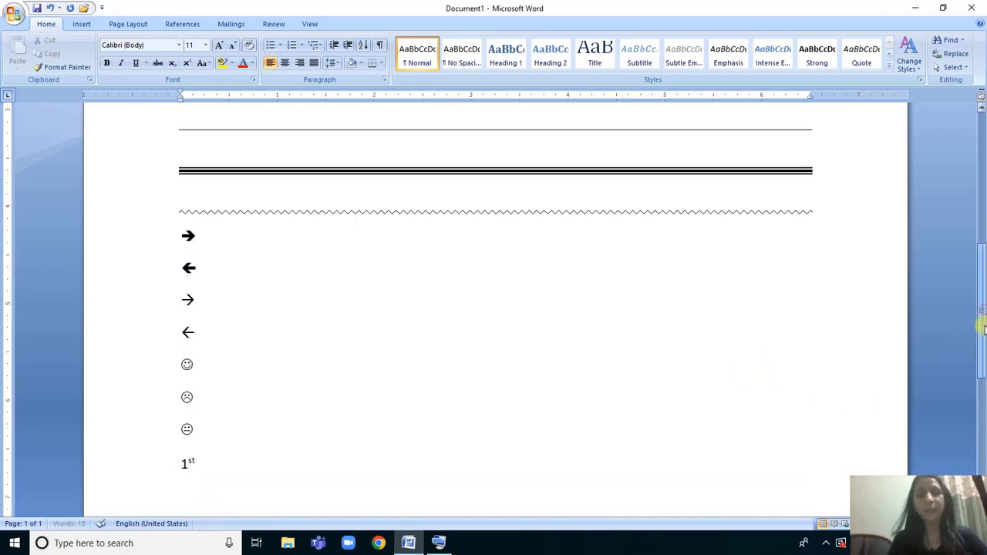
pyautogui.hotkey('ctrl', 'a')
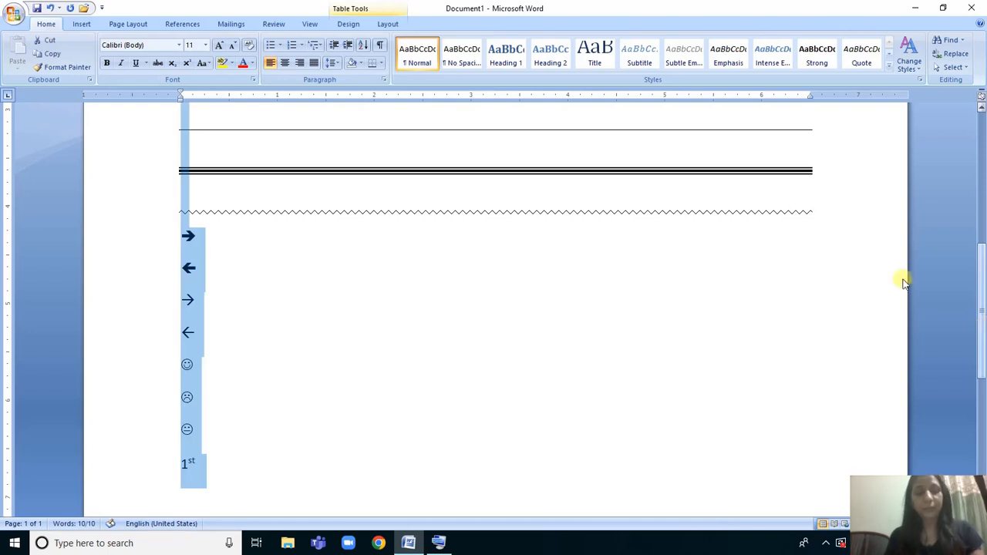
pyautogui.click(220, 45)
pyautogui.click(221, 44)
pyautogui.click(221, 45)
pyautogui.click(221, 44)
pyautogui.click(220, 45)
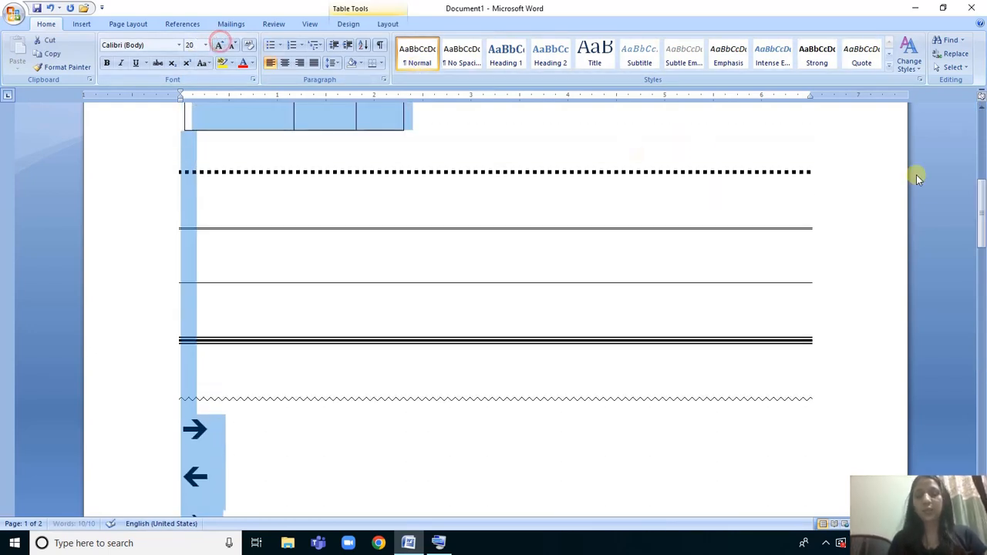
pyautogui.moveTo(983, 202); pyautogui.dragTo(984, 312)
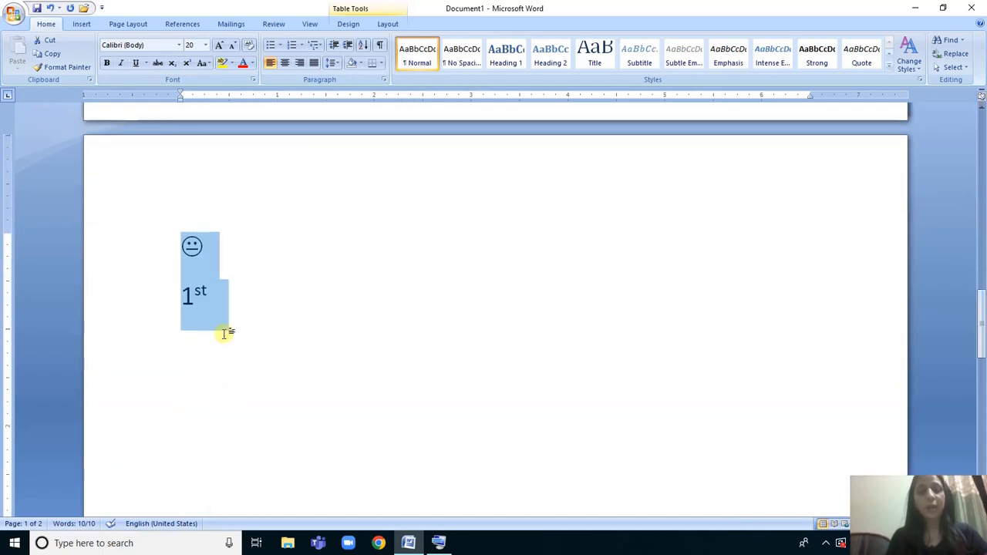
pyautogui.click(215, 288)
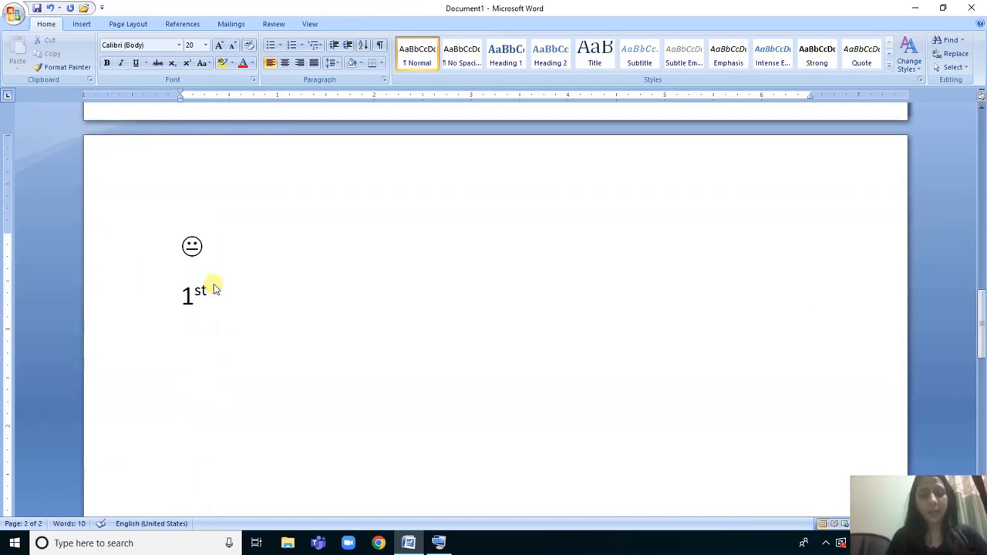
# Add the ordinals 2nd and 3rd with superscript suffixes after 1st on the same line.
pyautogui.write('2nd ')
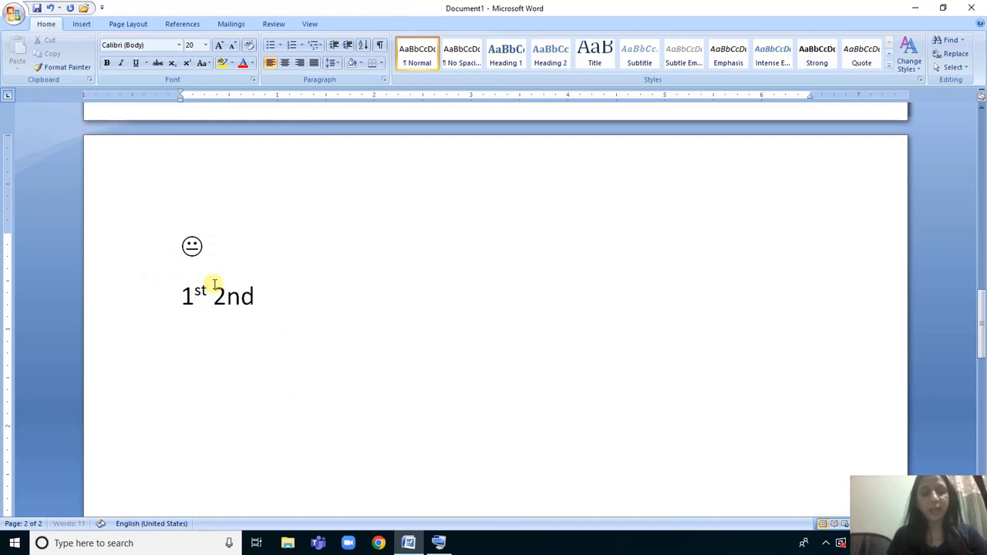
pyautogui.write('3')
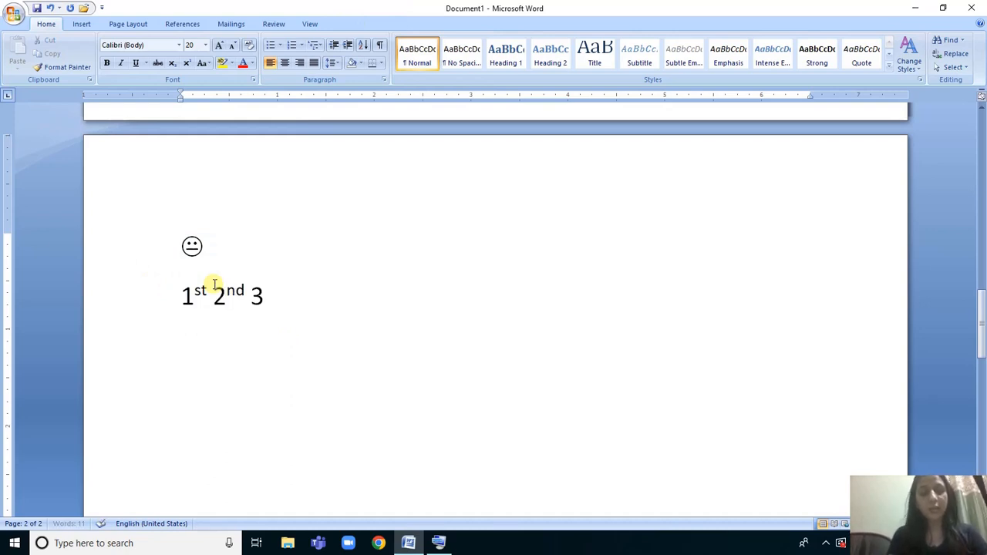
pyautogui.write('rd')
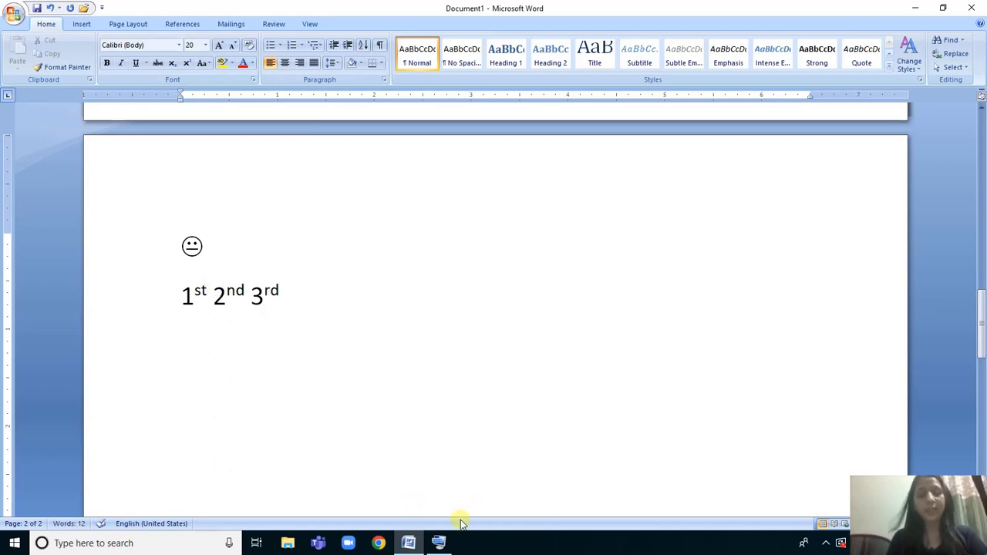
# Look up the needed symbol on the On-Screen Keyboard, and create a round bullet from * on a new line below the ordinals.
pyautogui.click(438, 544)
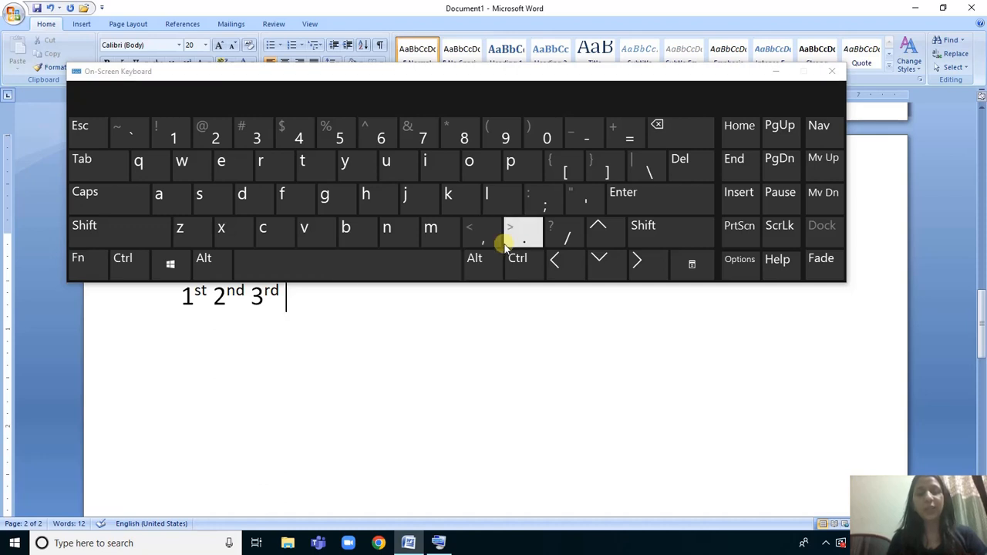
pyautogui.click(774, 70)
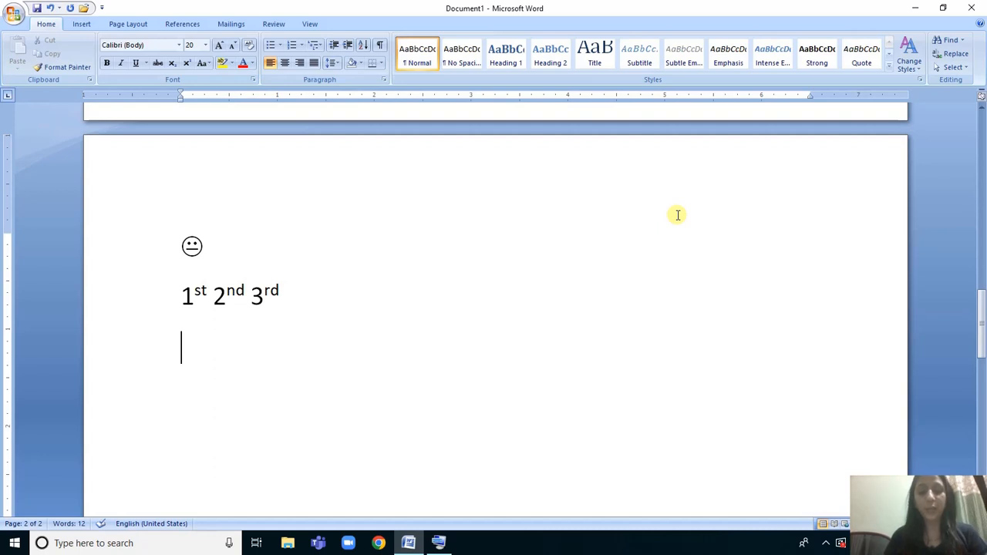
pyautogui.write('8')
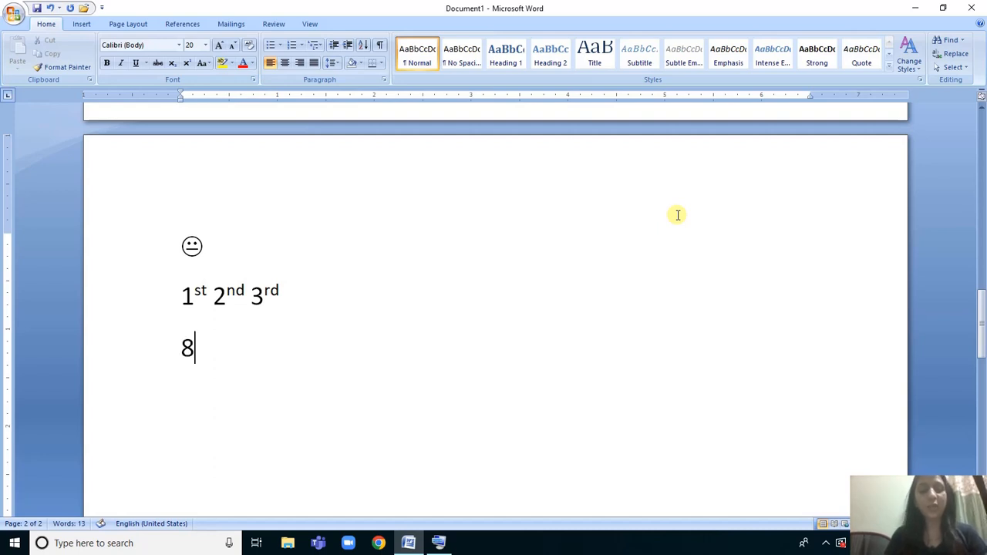
pyautogui.press('BackSpace')
pyautogui.write('*')
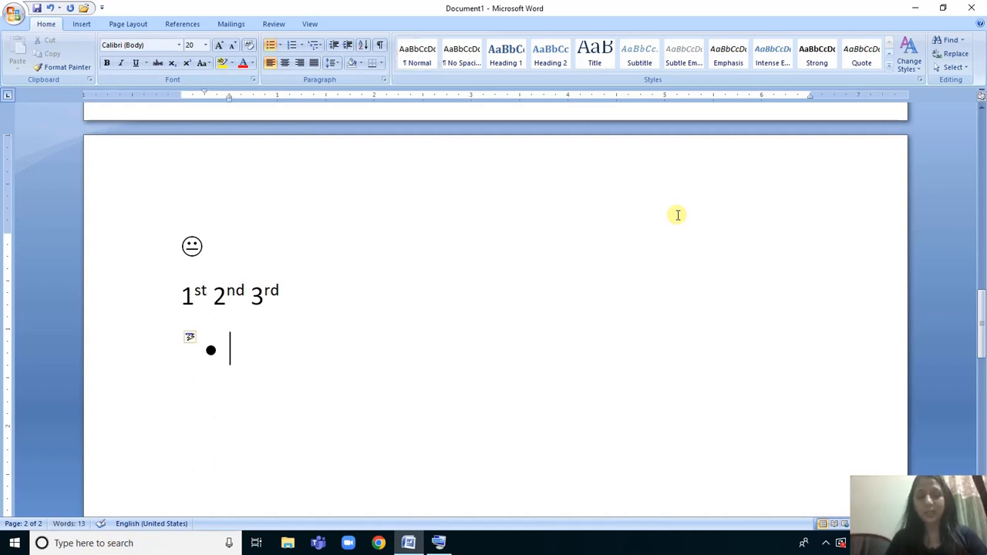
# Recreate the round bullet from * after checking the symbol on the On-Screen Keyboard, and clear the bullet from the line.
pyautogui.press('BackSpace')
pyautogui.write('*')
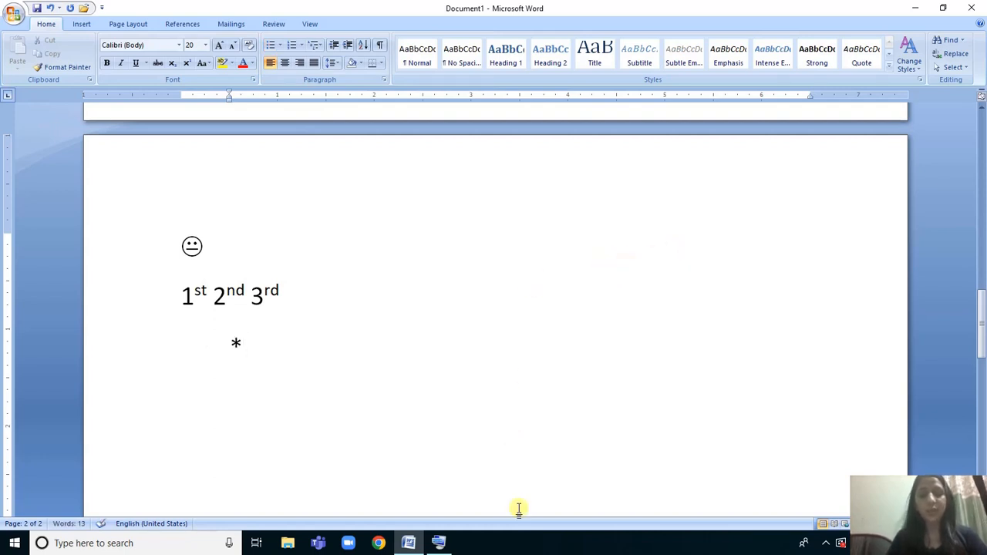
pyautogui.click(438, 543)
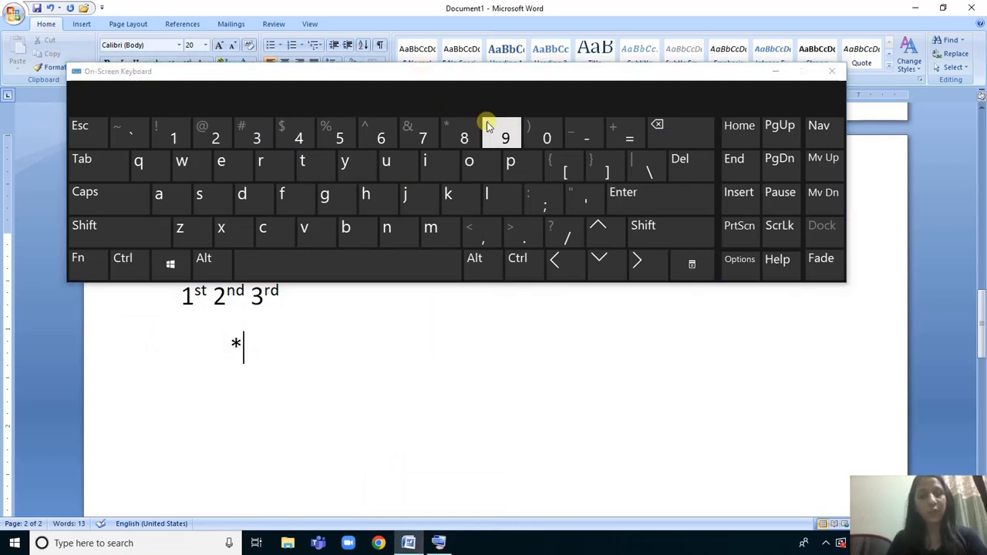
pyautogui.click(778, 72)
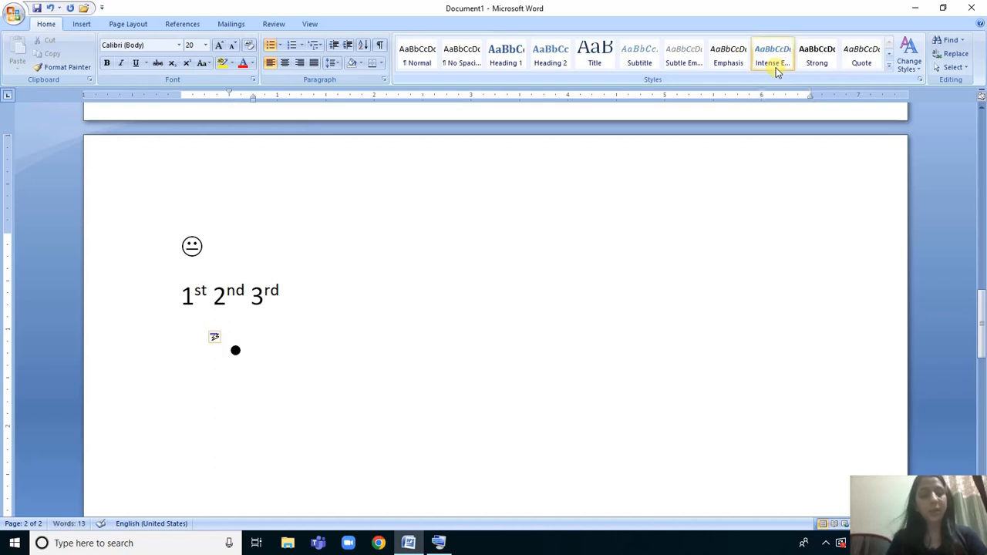
pyautogui.press('BackSpace')
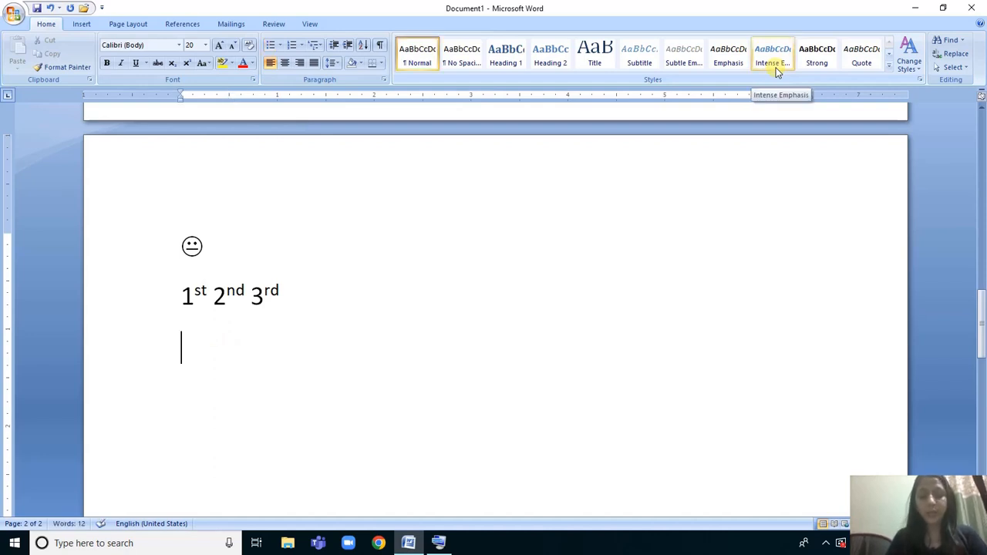
# Create an arrow-bulleted list from > with the items Computer, Memory and Class, and end the list on the following line.
pyautogui.write('>')
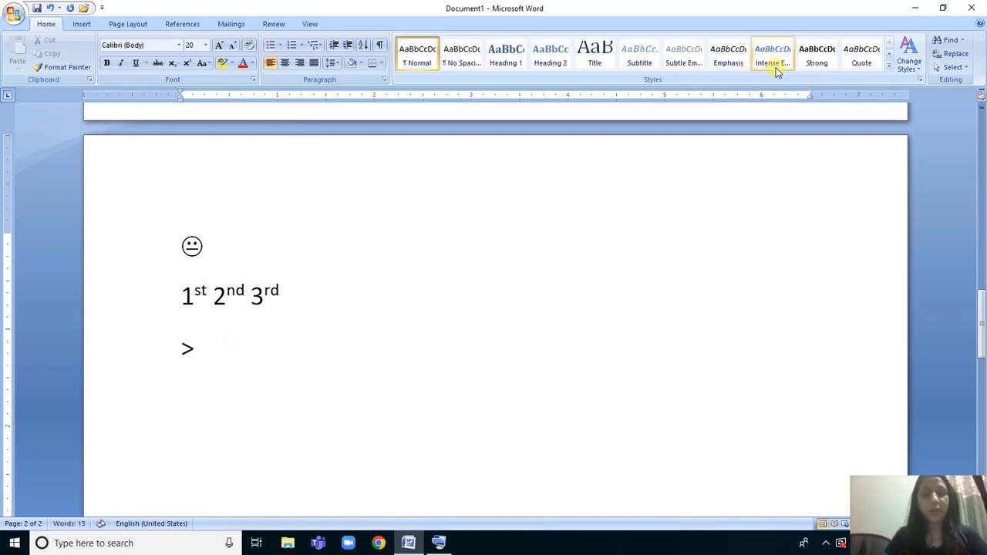
pyautogui.press('space')
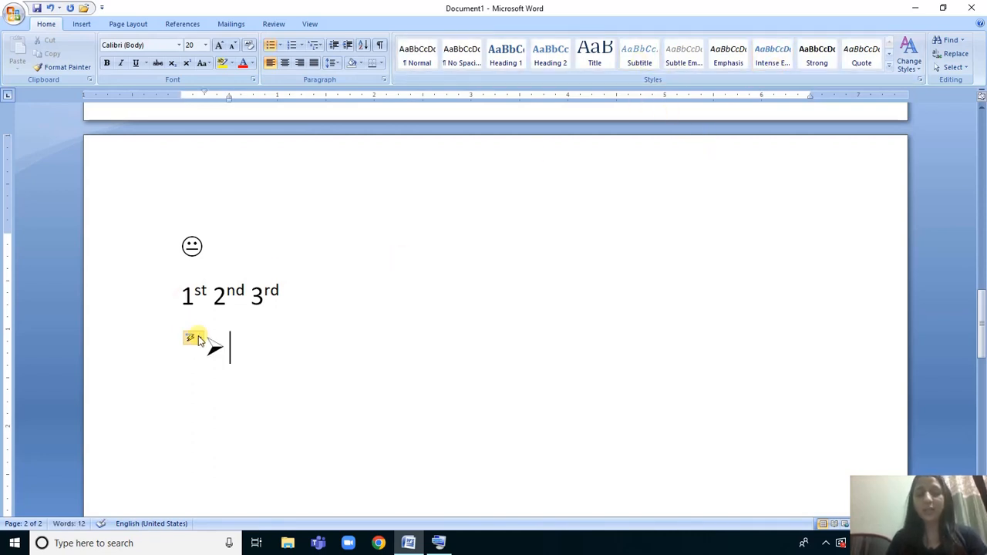
pyautogui.write('comp')
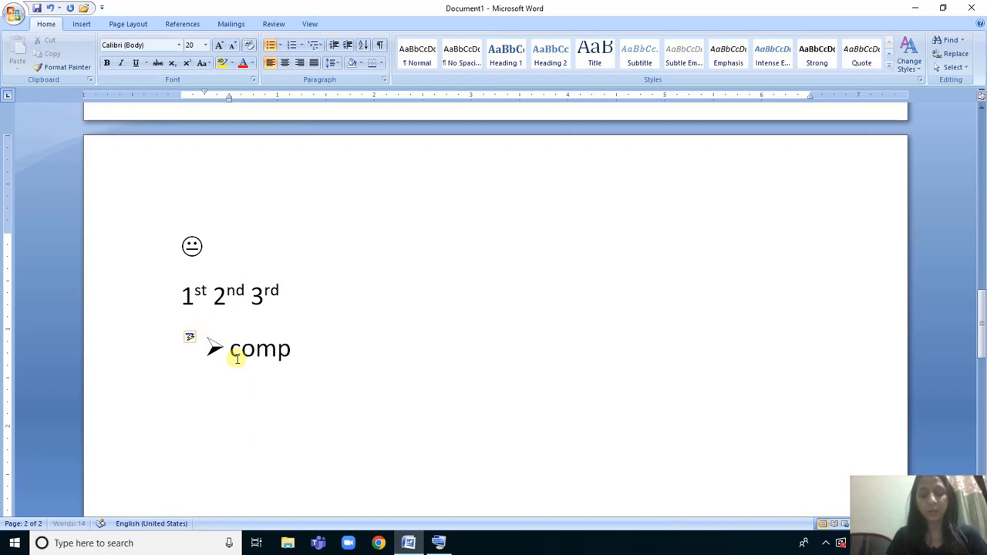
pyautogui.write('uter')
pyautogui.press('Return')
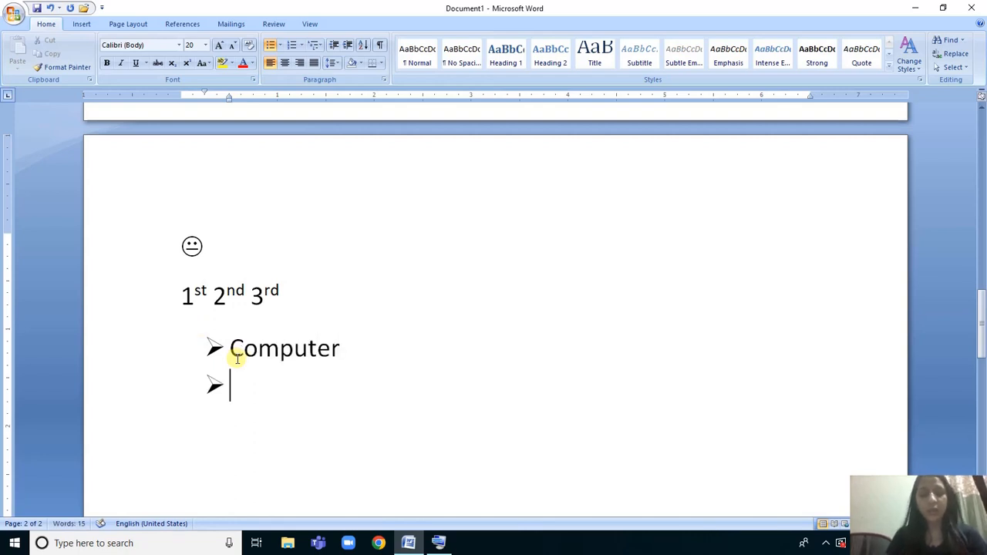
pyautogui.write('me')
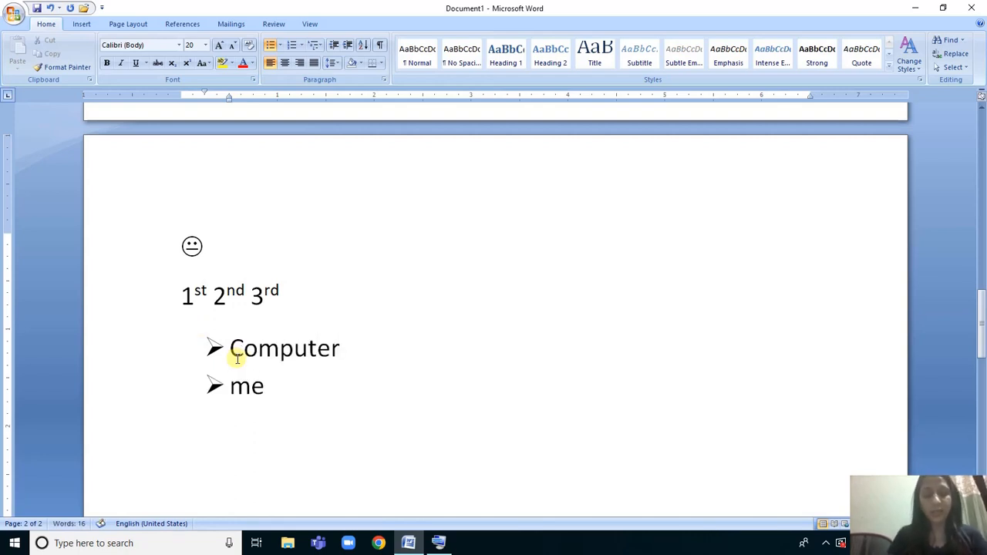
pyautogui.write('mory')
pyautogui.press('Return')
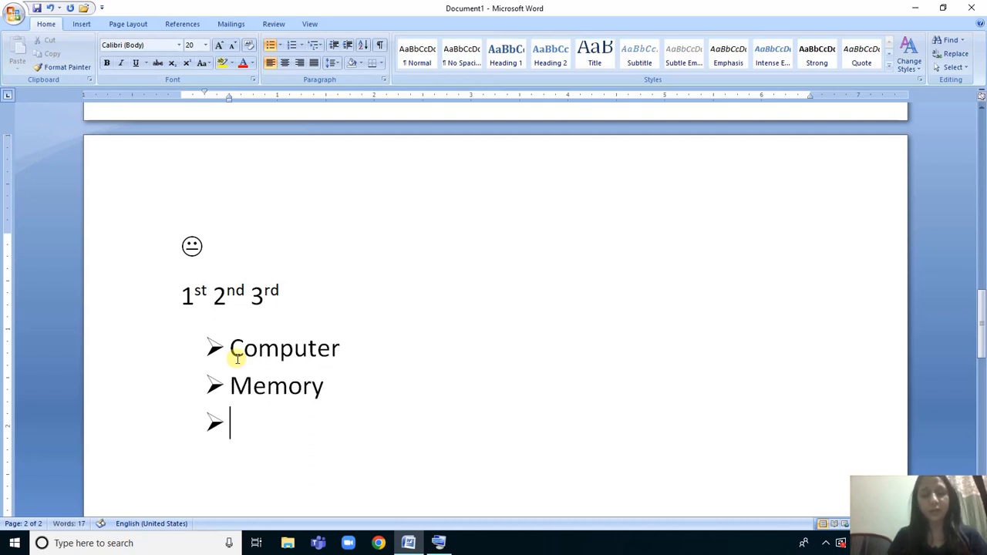
pyautogui.write('class')
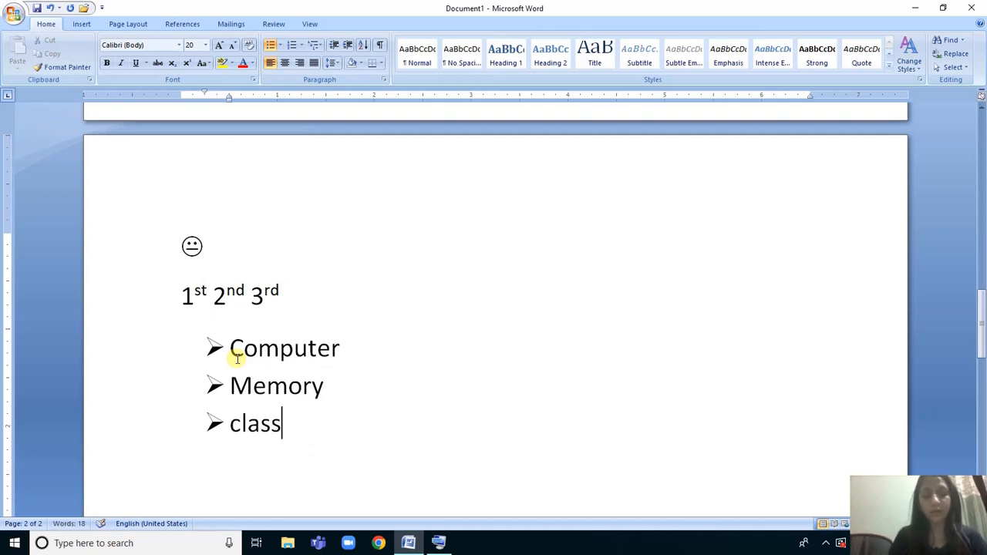
pyautogui.press('Return')
pyautogui.press('BackSpace')
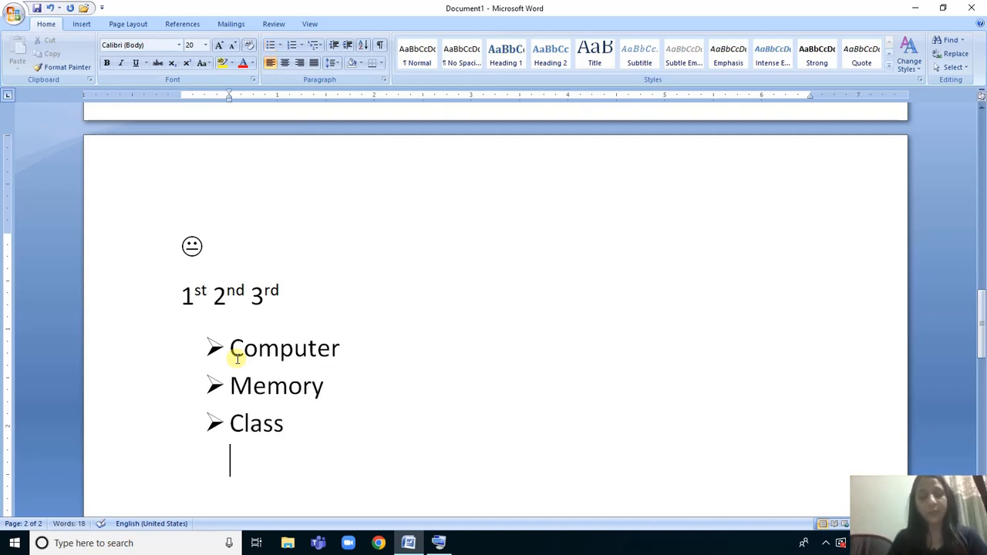
# Create a dash-bulleted list from - with the items Computer, Memory and Class, and end the list on the following line.
pyautogui.write('-')
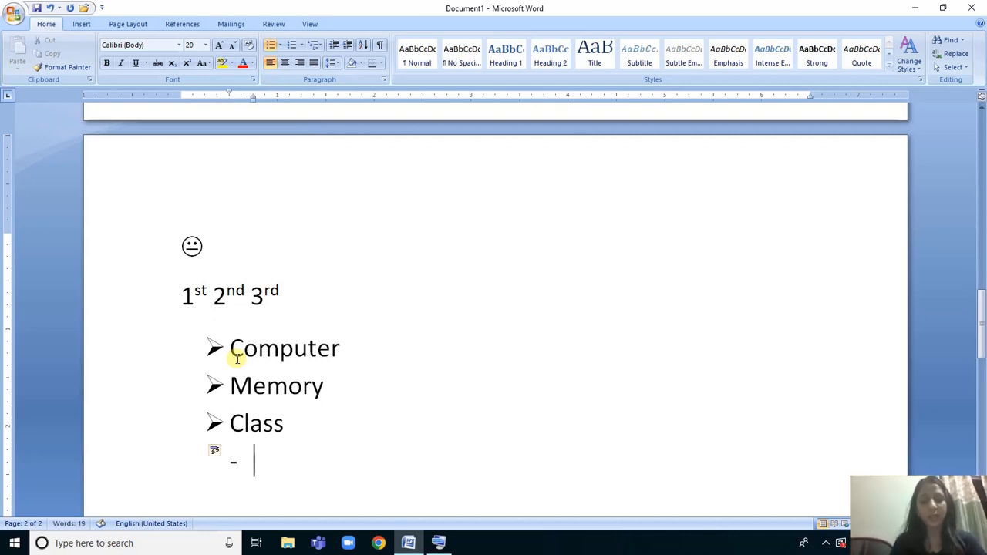
pyautogui.write(' computer')
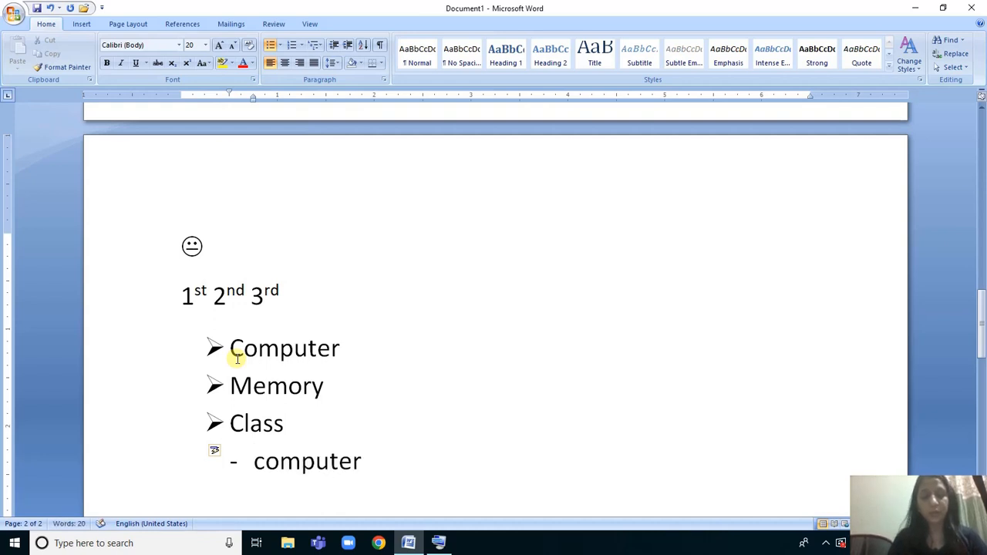
pyautogui.press('Return')
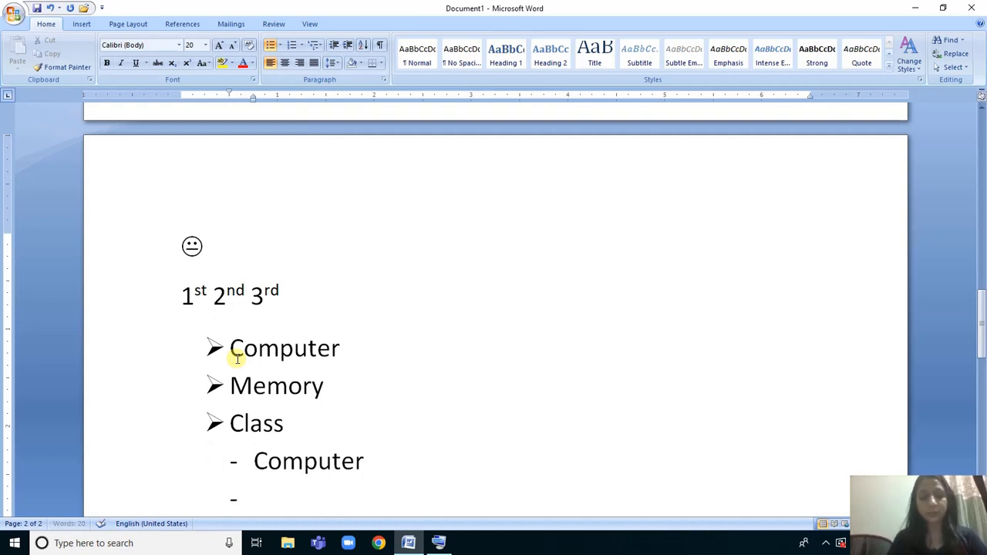
pyautogui.write('memory')
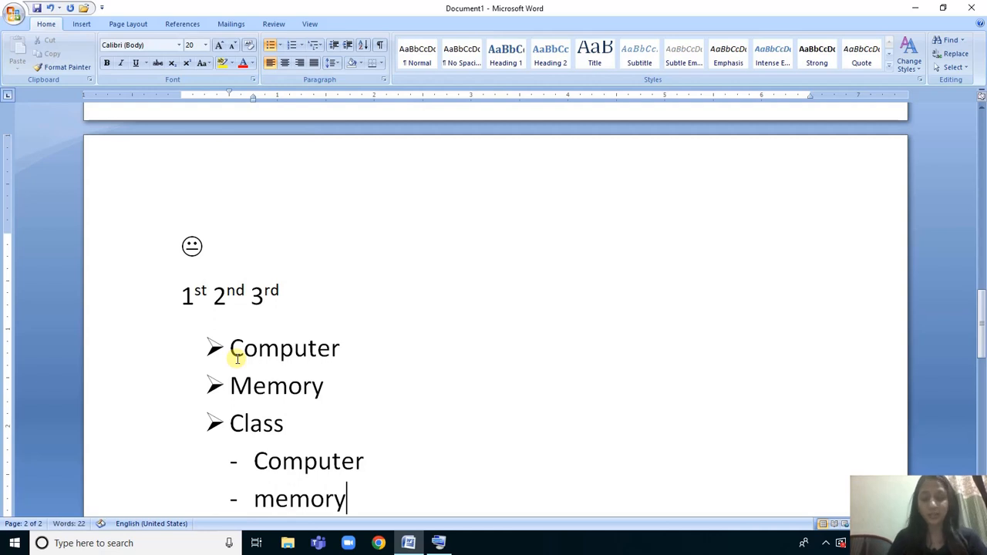
pyautogui.press('Return')
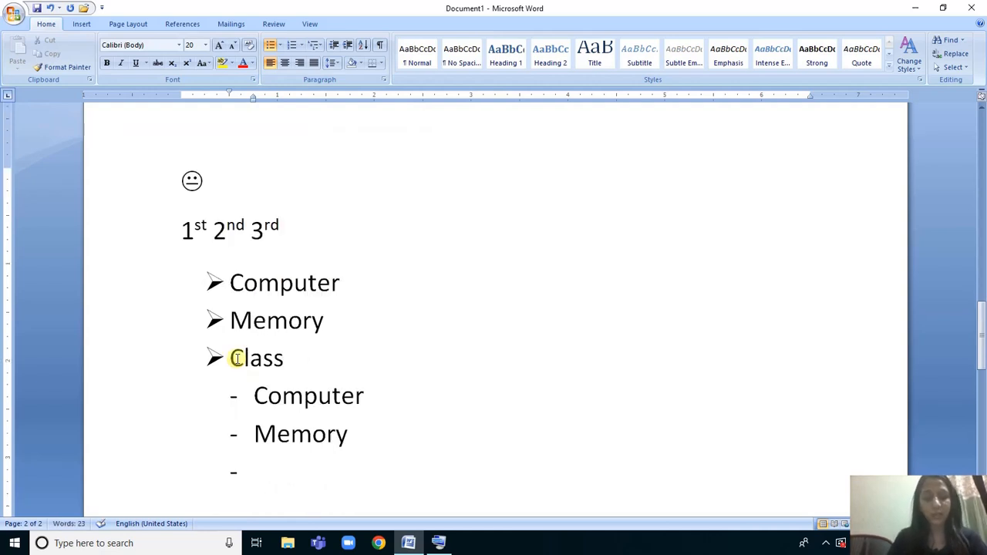
pyautogui.write('class')
pyautogui.press('Return')
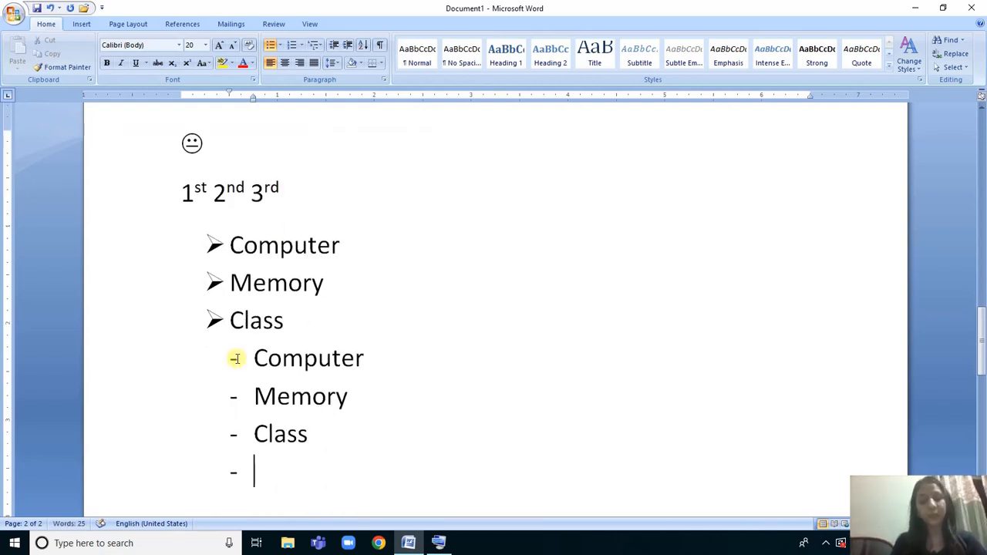
pyautogui.press('BackSpace')
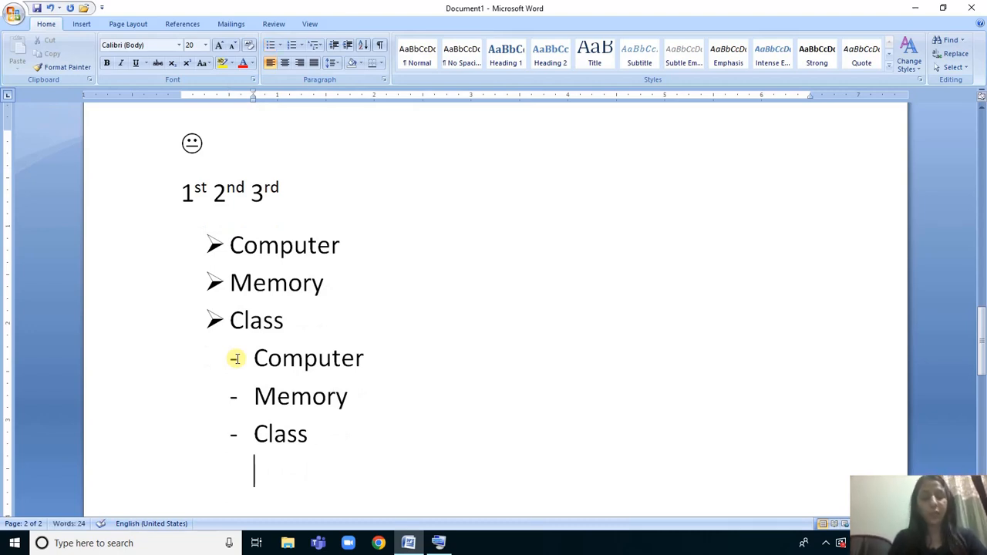
# Enter Q1 followed by a tab space below the dash list, and start a new line.
pyautogui.write('1')
pyautogui.press('Tab')
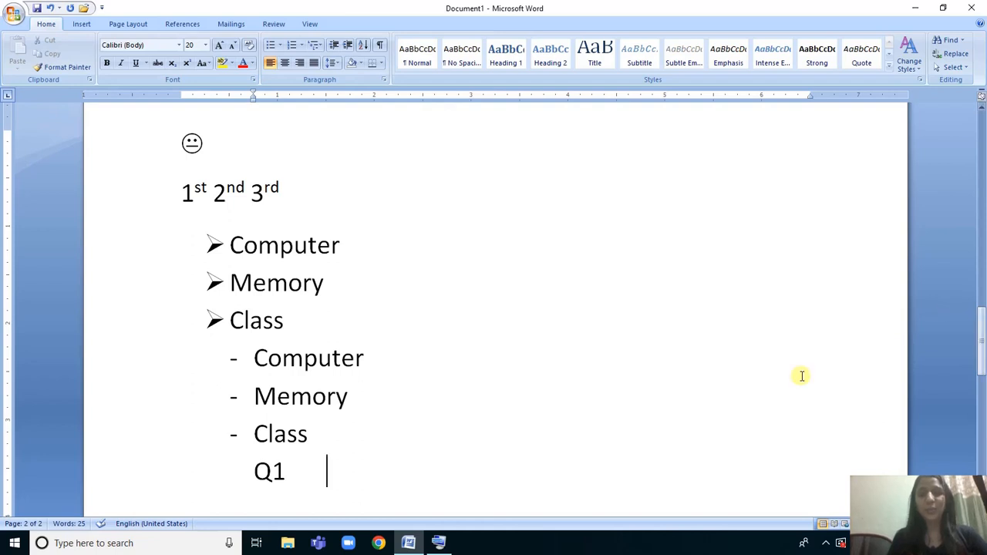
pyautogui.press('Return')
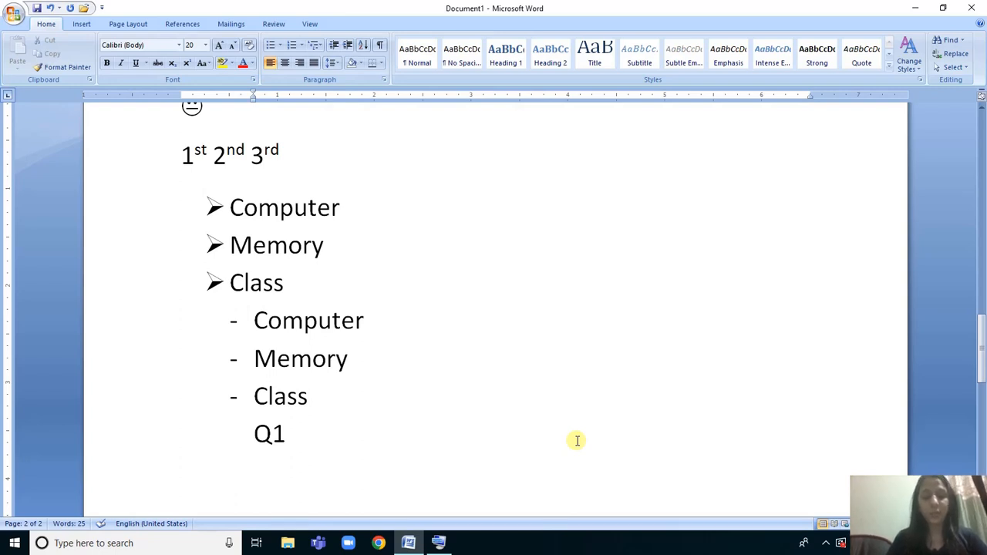
# Add the word Computer below Q1, and enclose it in curly double quotation marks.
pyautogui.write('comp')
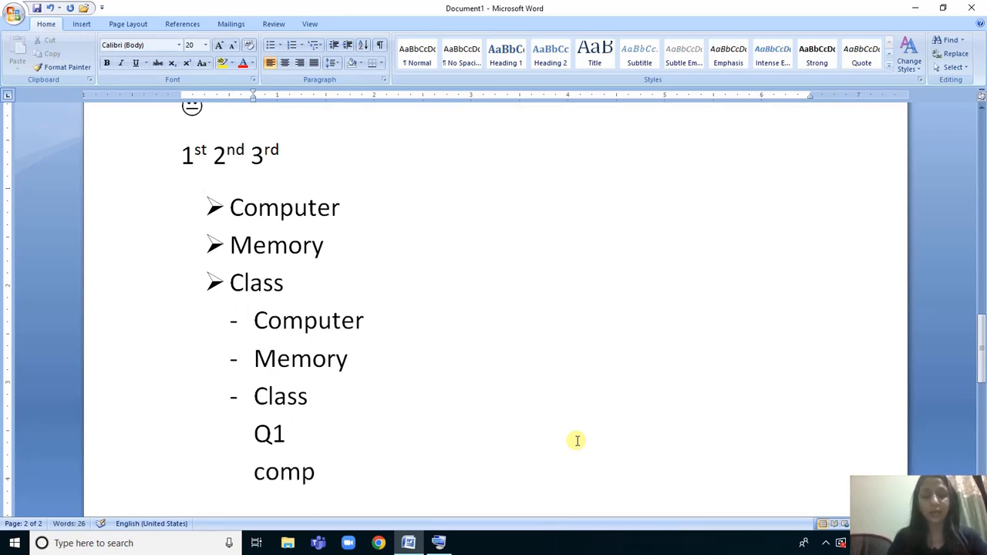
pyautogui.write('uter')
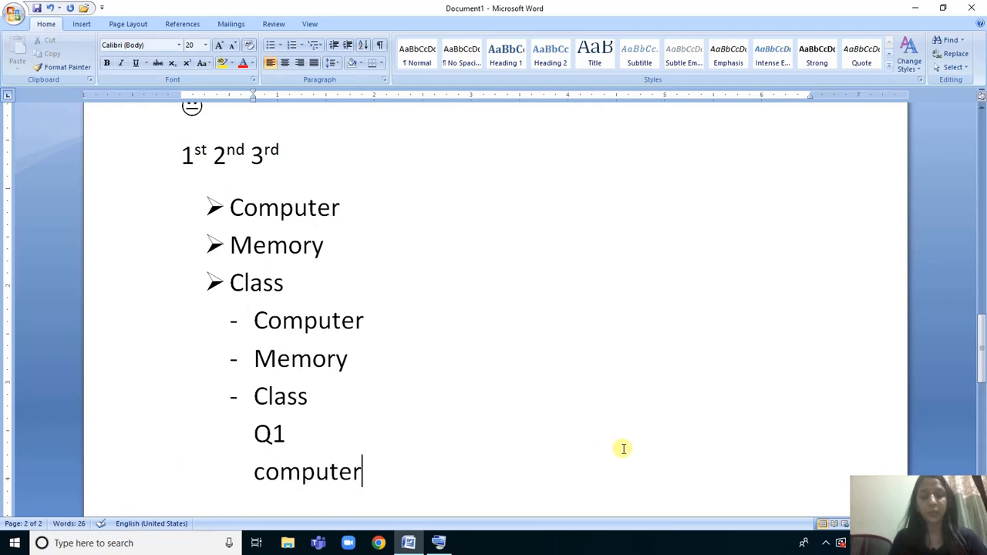
pyautogui.write('"')
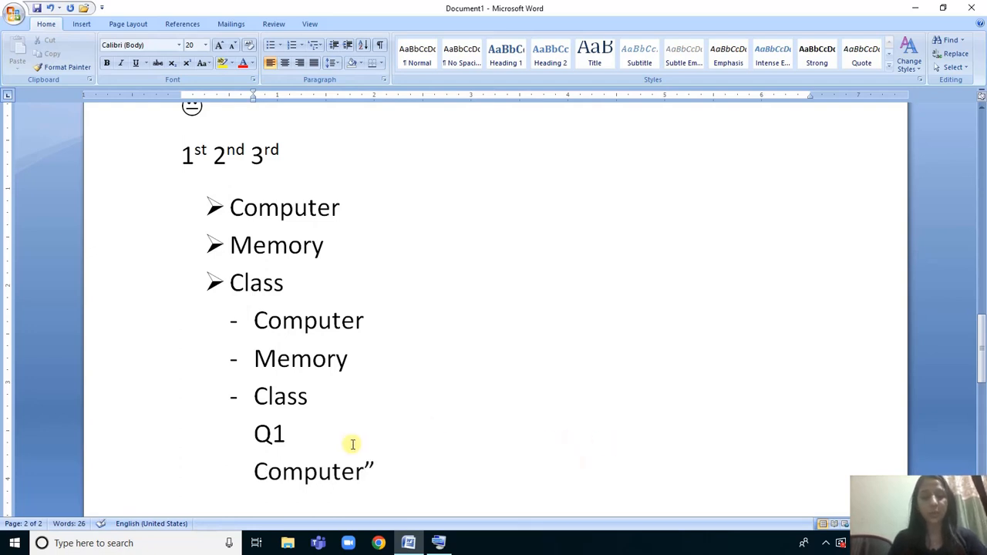
pyautogui.click(249, 472)
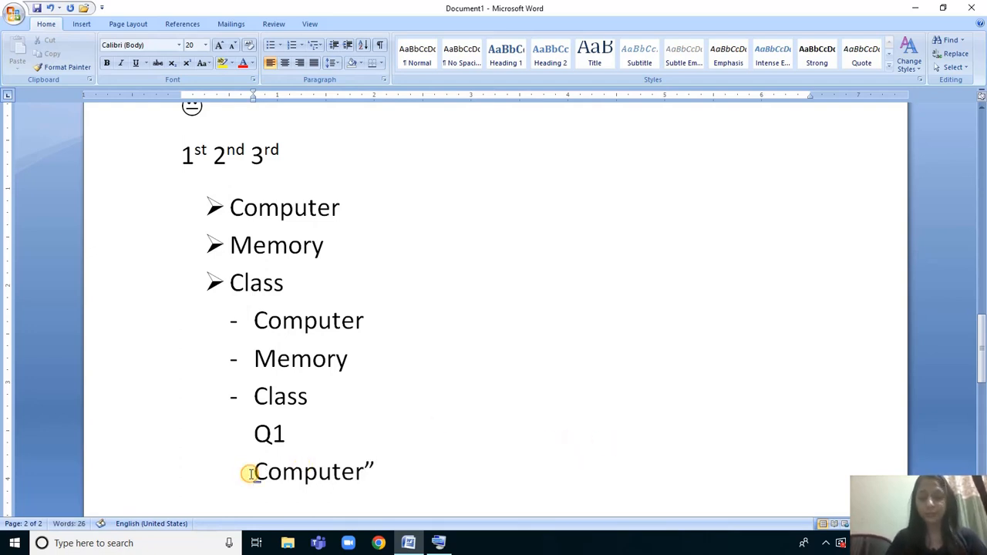
pyautogui.write('"')
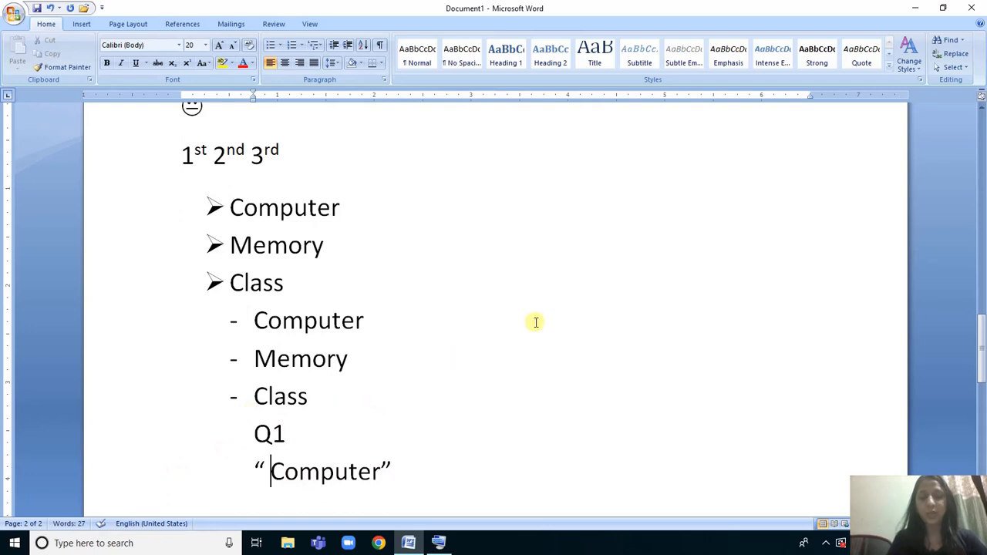
# Add the word computer in curly double quotation marks after Computer in the first item of the dash list.
pyautogui.click(498, 323)
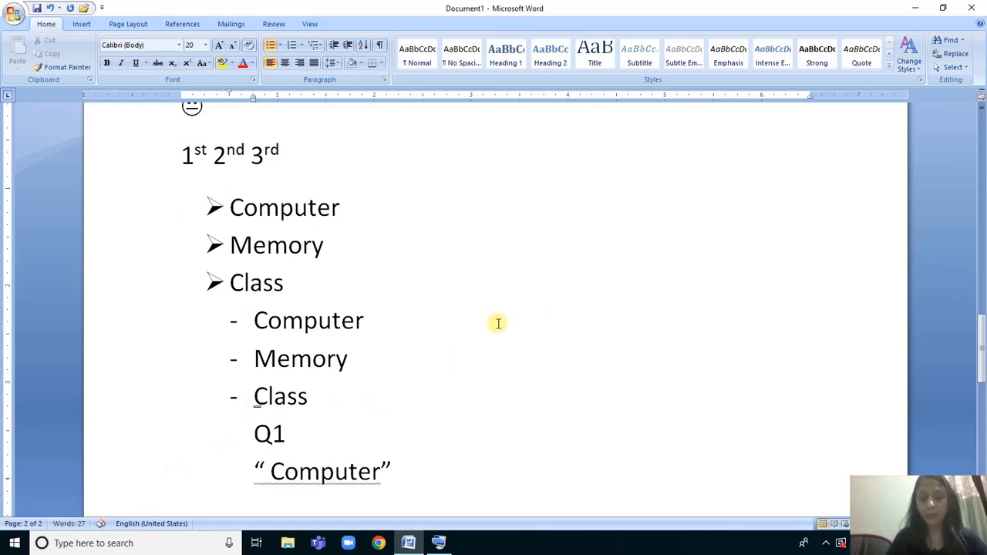
pyautogui.write('" ')
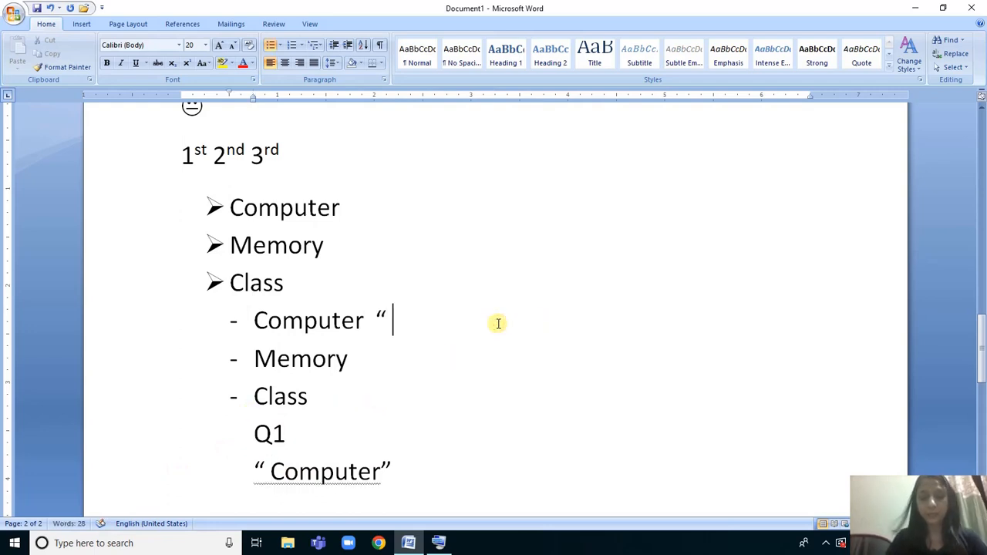
pyautogui.write('comp')
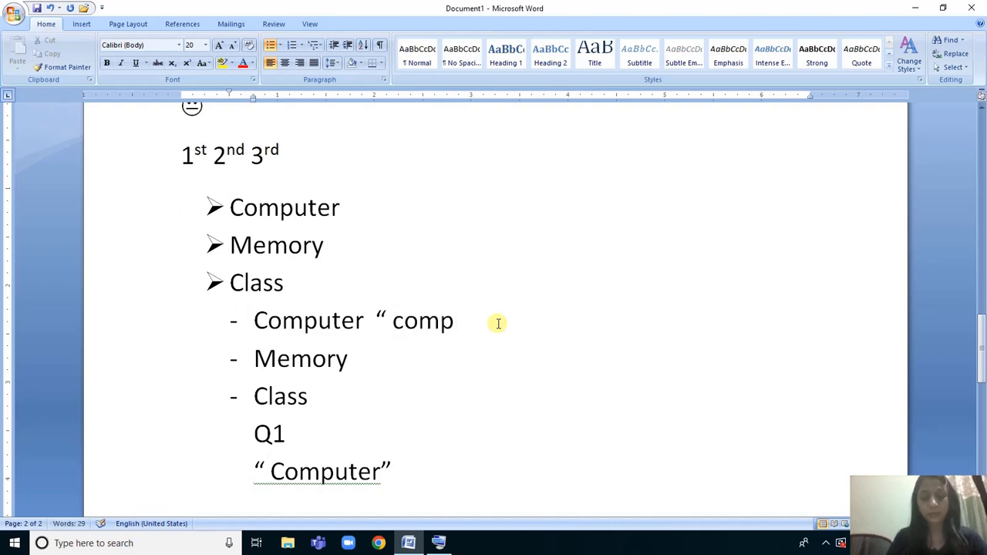
pyautogui.write('uter "')
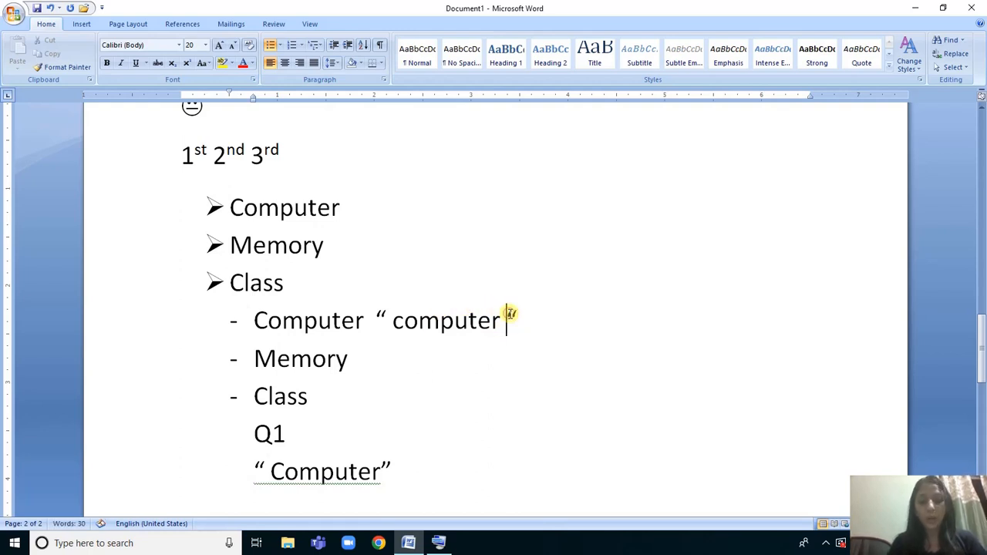
pyautogui.press('BackSpace')
pyautogui.press('BackSpace')
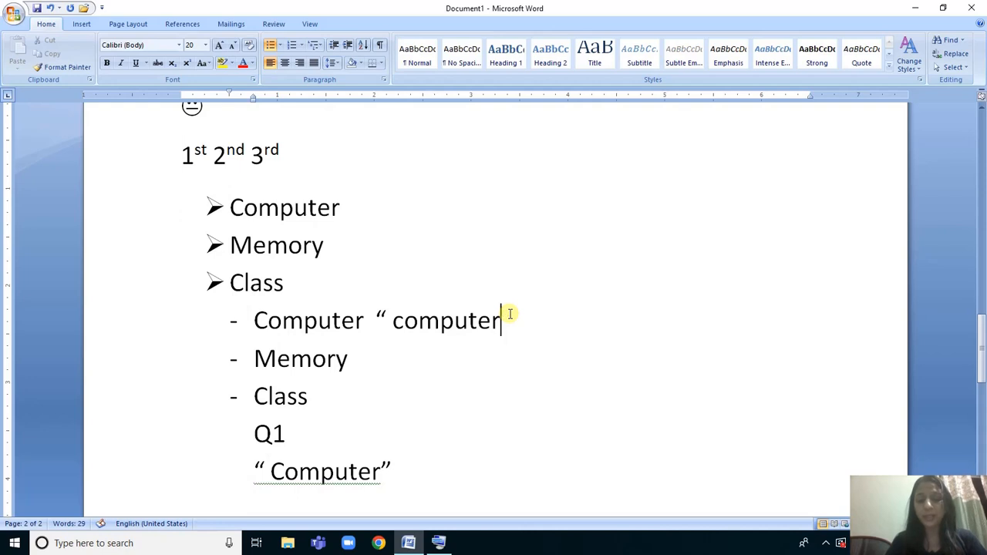
pyautogui.write('"')
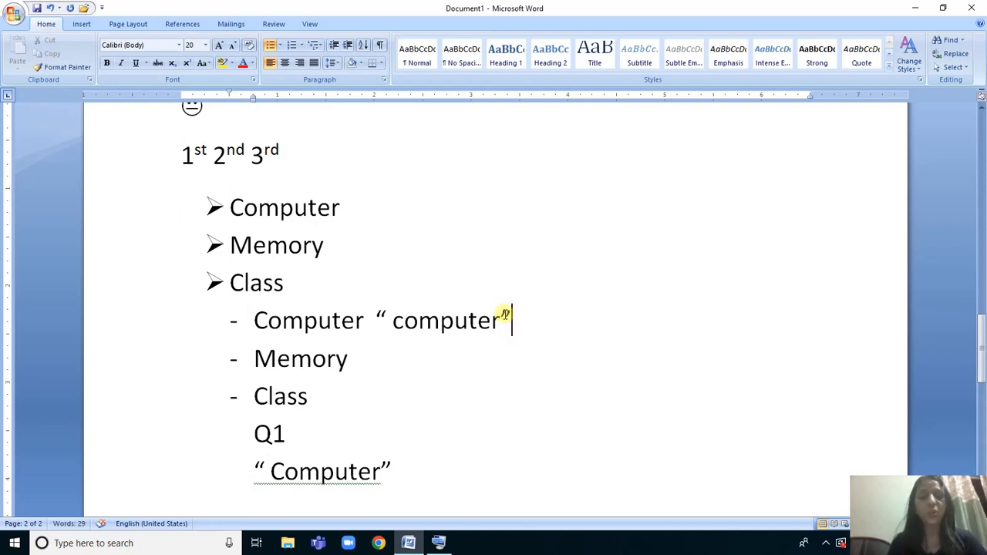
# Insert a new second item in the dash list containing the word computer enclosed in curly single quotation marks.
pyautogui.press('Return')
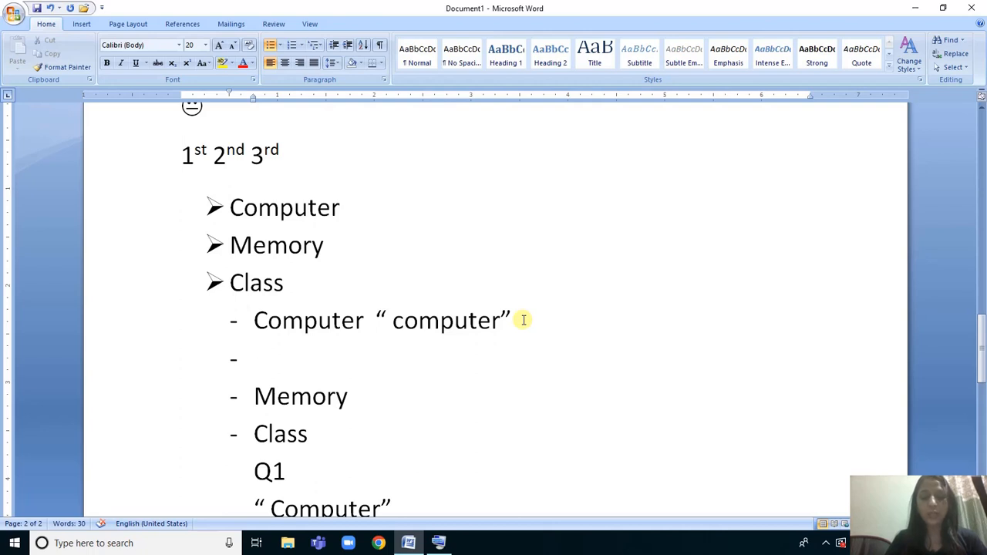
pyautogui.write('"\'com')
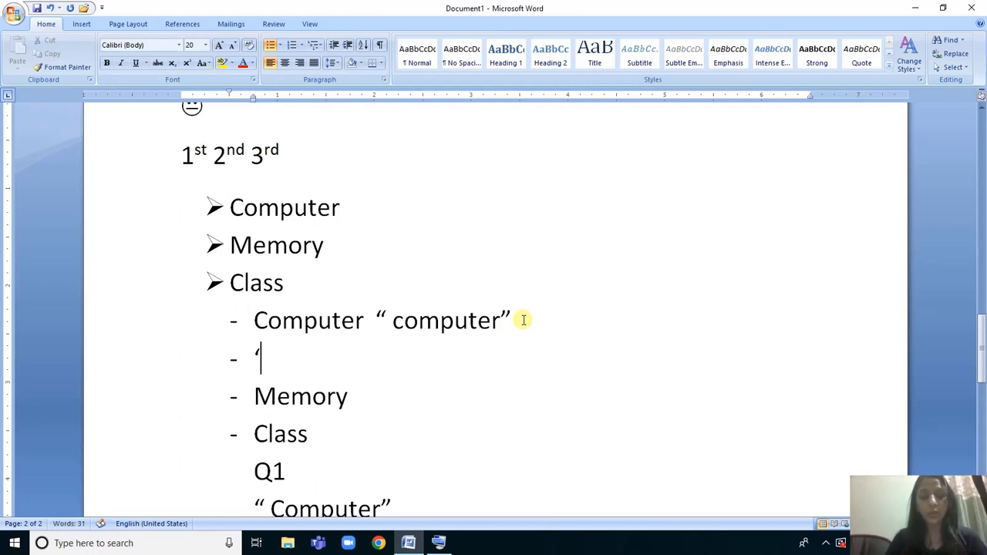
pyautogui.write('puter')
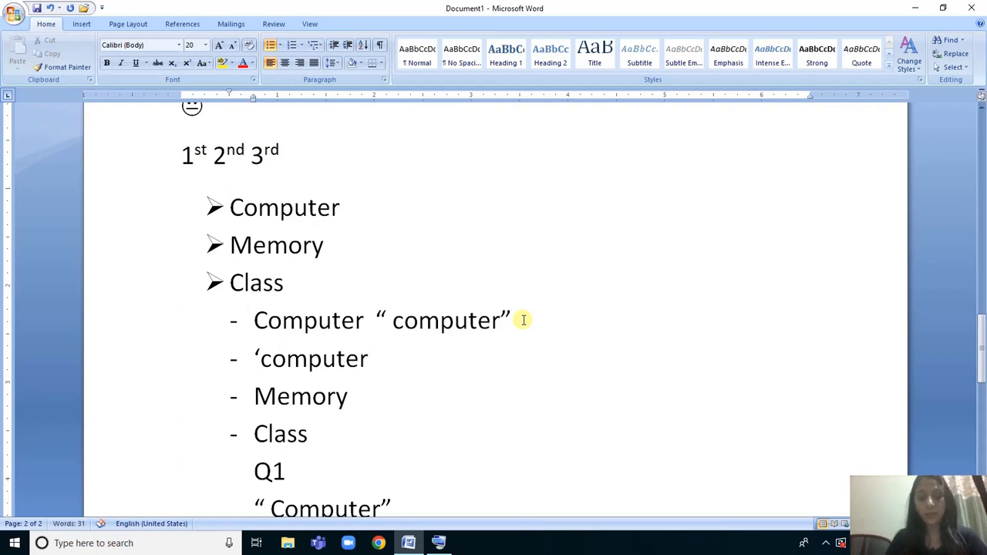
pyautogui.write(' "')
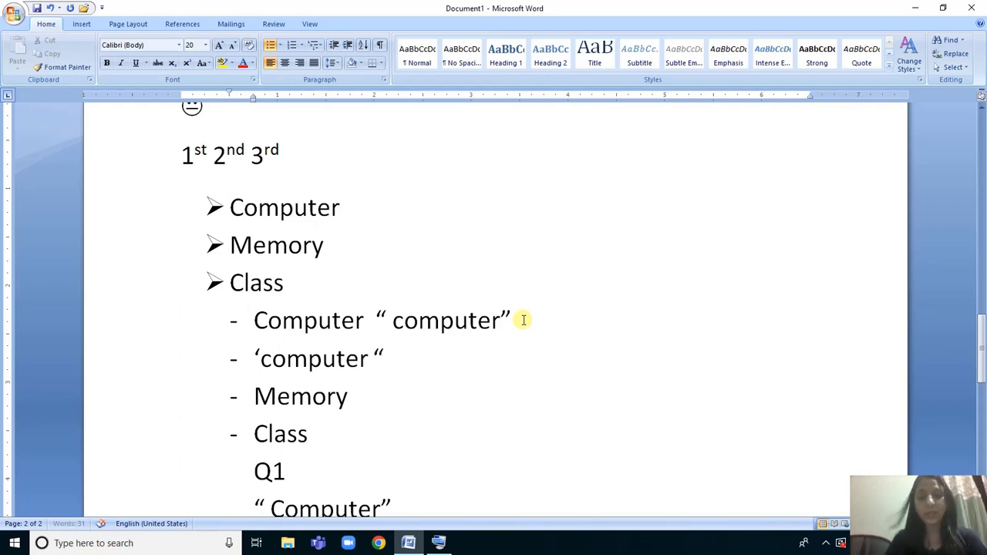
pyautogui.press('BackSpace')
pyautogui.write("'")
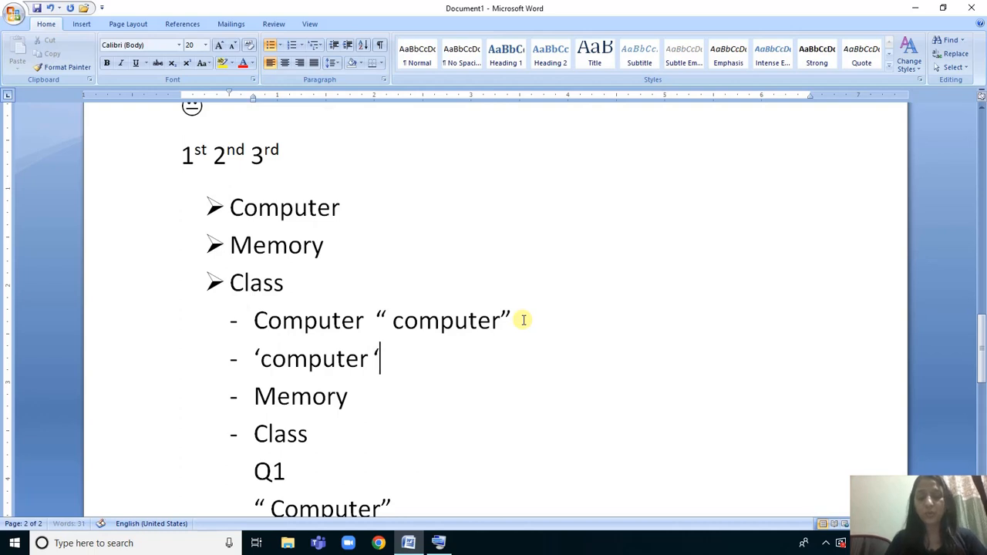
pyautogui.press('BackSpace')
pyautogui.press('BackSpace')
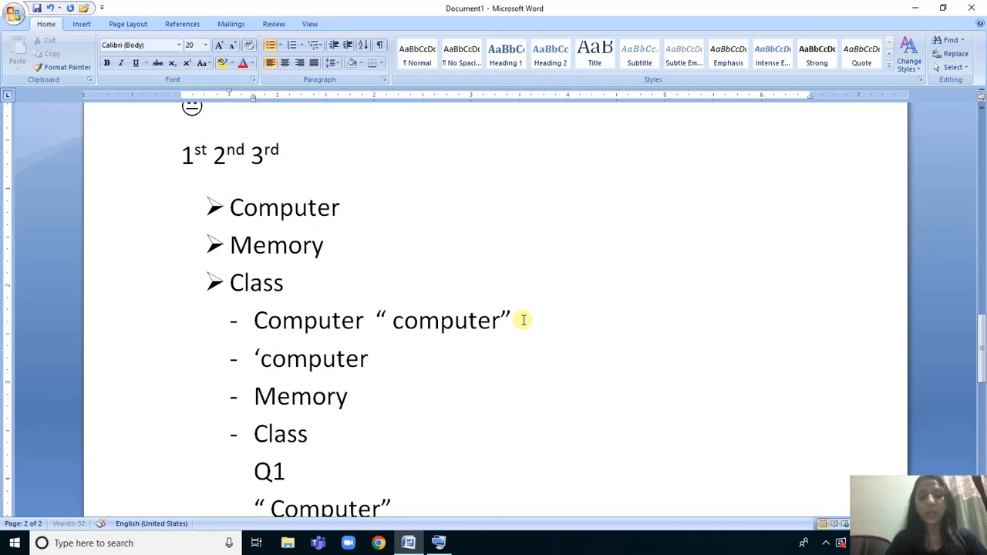
pyautogui.write("'")
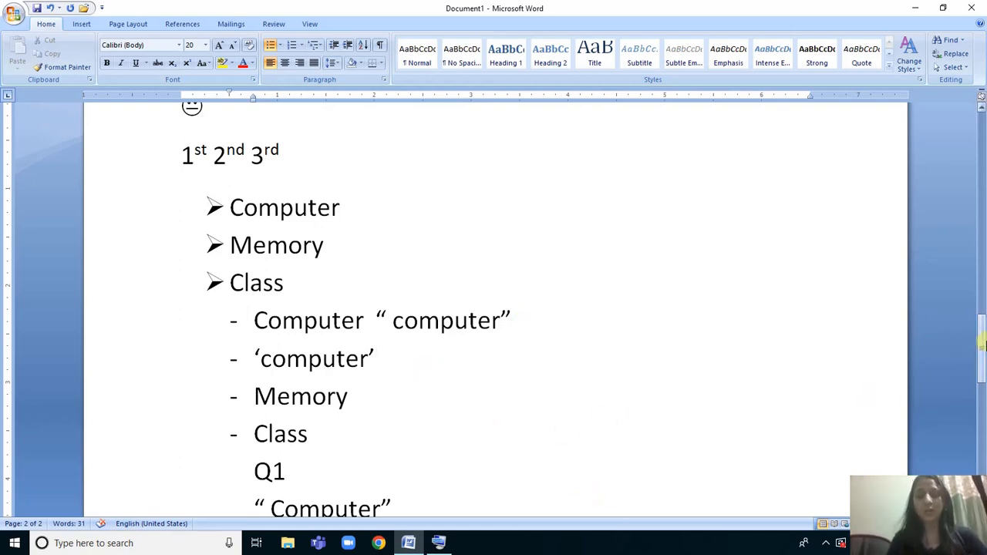
pyautogui.moveTo(980, 341); pyautogui.dragTo(983, 152)
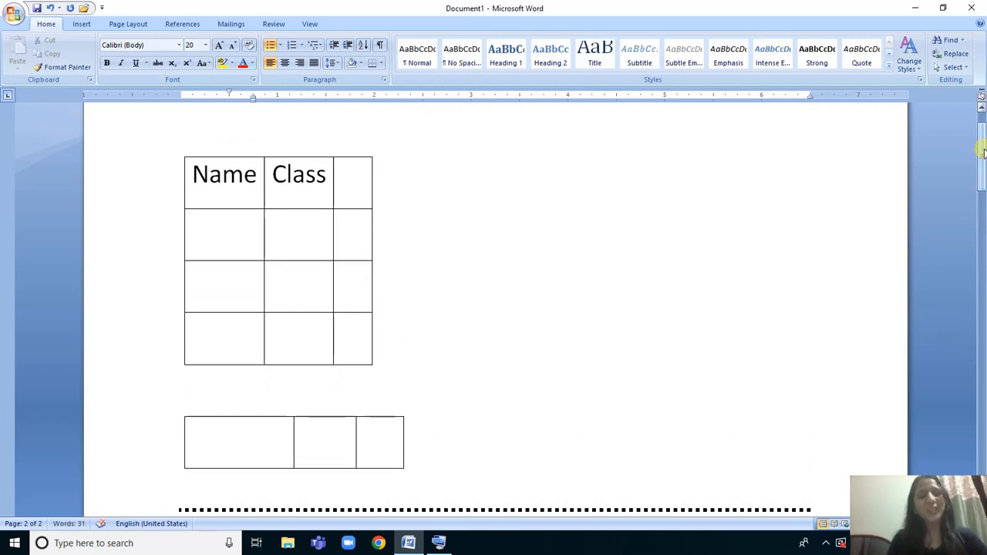